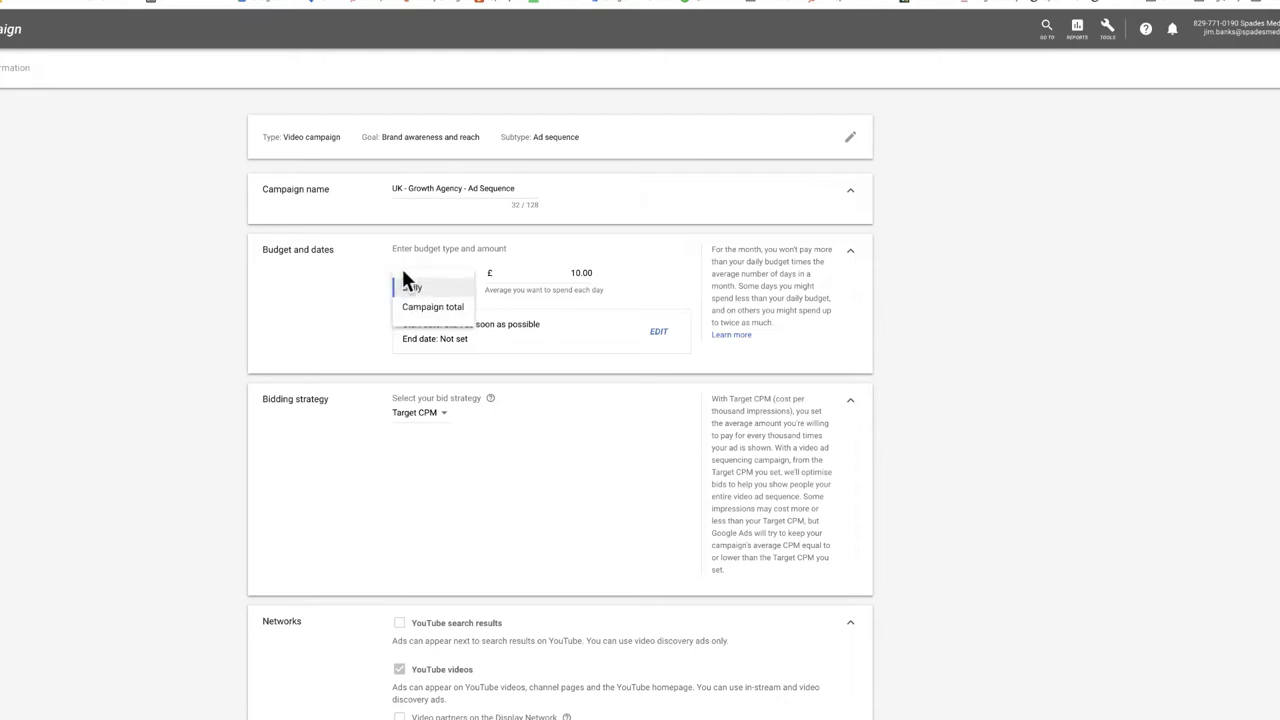
# - Review the available budget types and bid strategies, keeping the daily budget and Target CPM selected
pyautogui.click(663, 268)
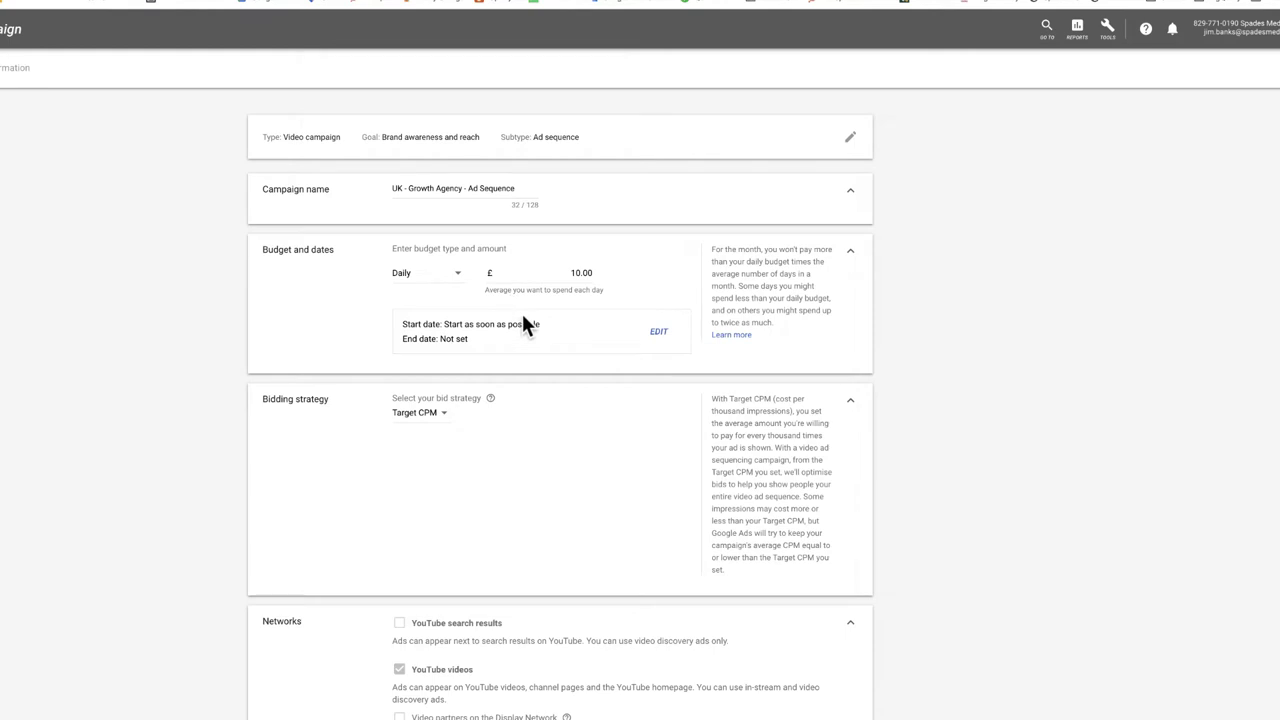
pyautogui.click(441, 425)
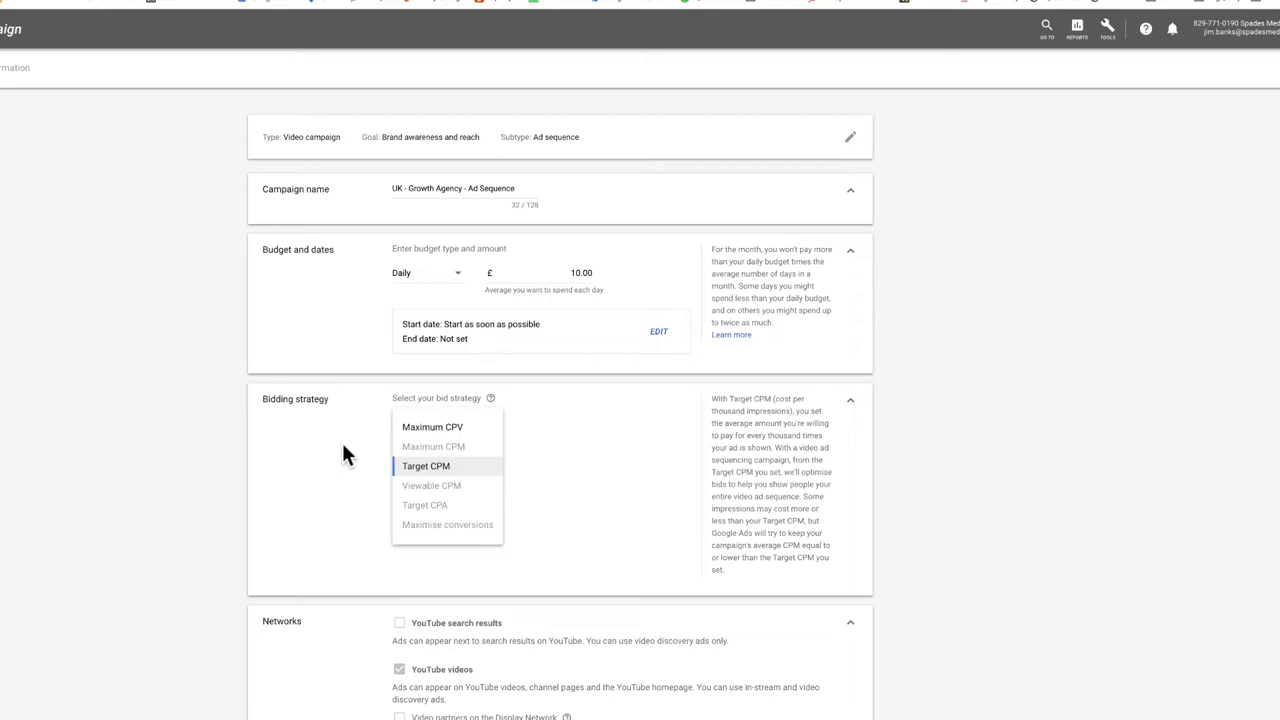
pyautogui.scroll(-1, 577, 400)
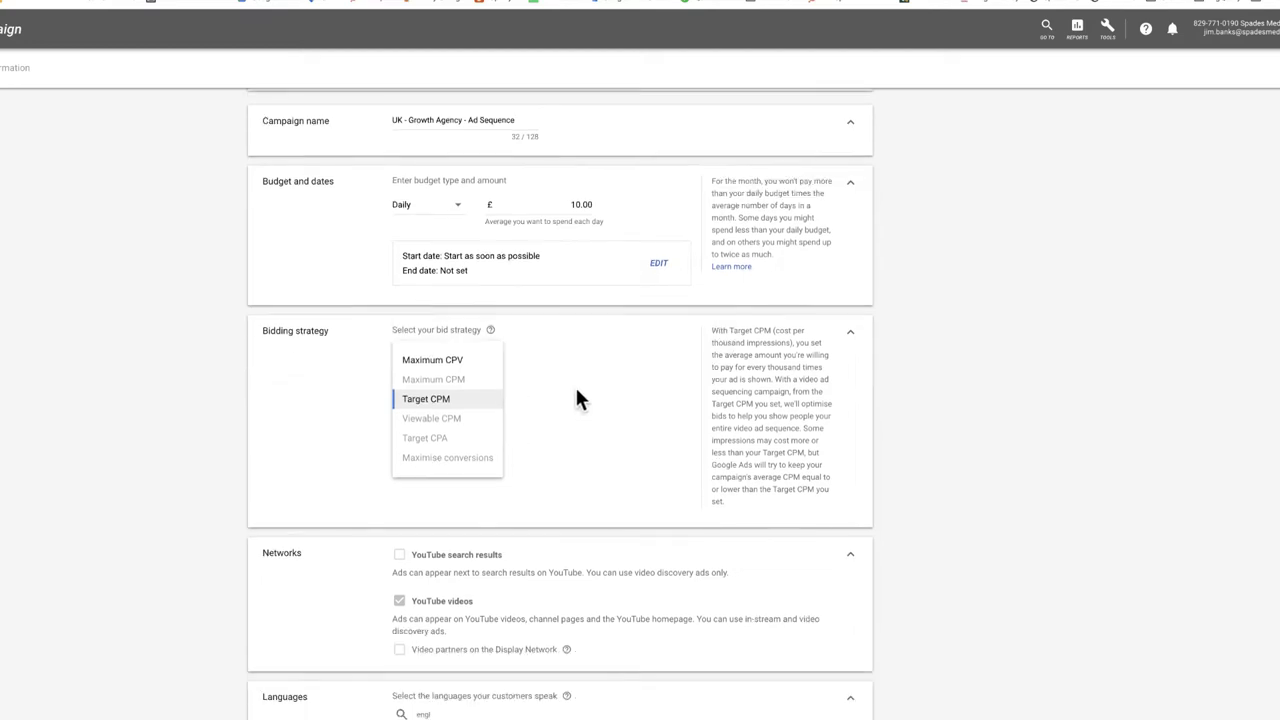
pyautogui.scroll(-1, 577, 400)
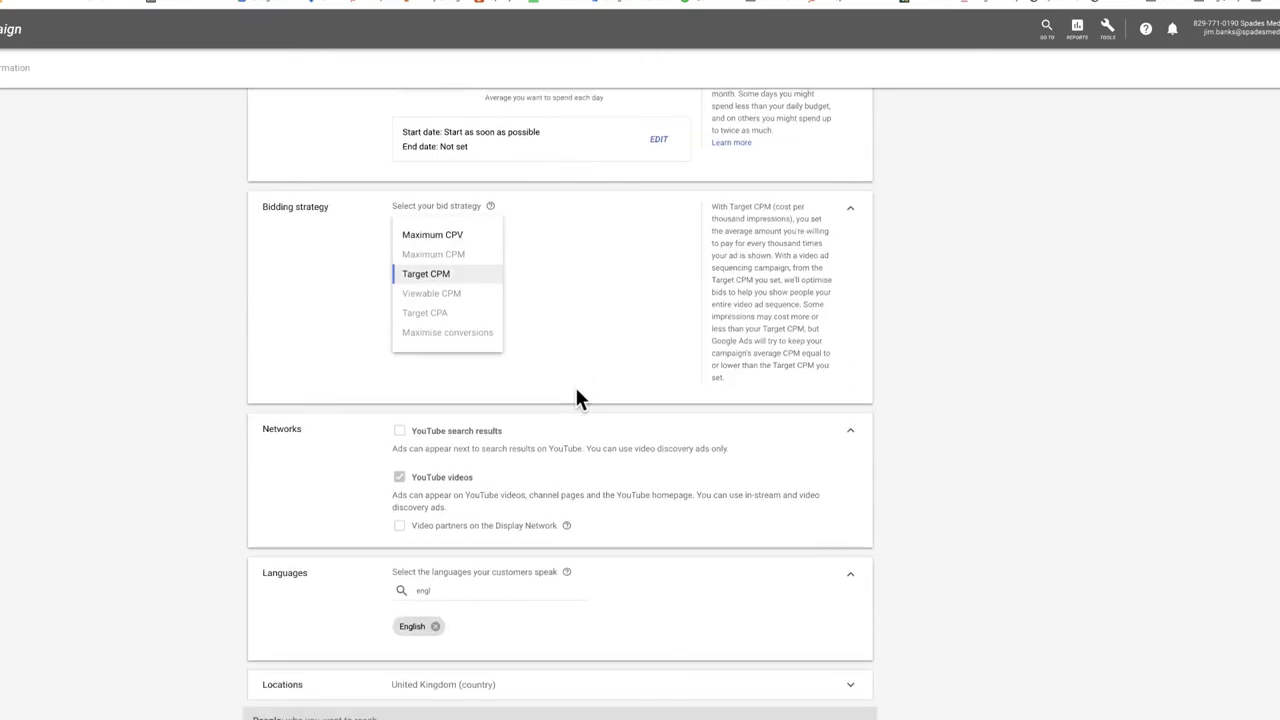
pyautogui.click(510, 534)
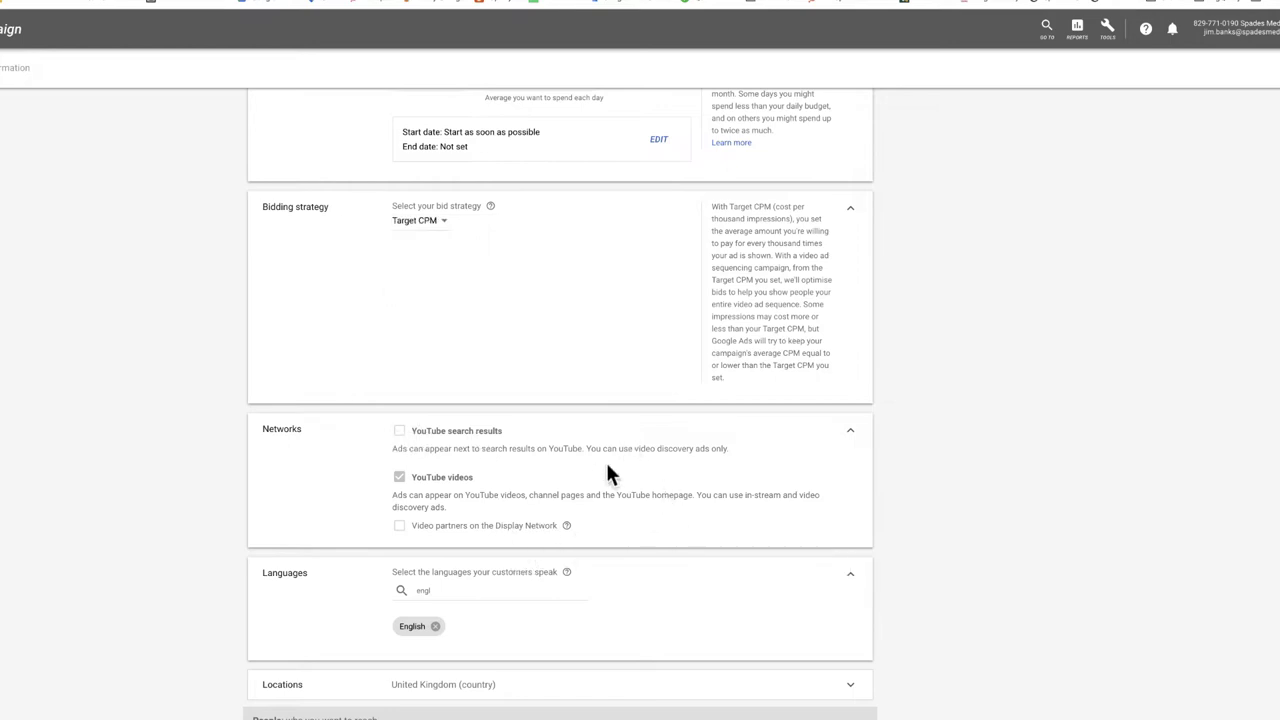
# - Review the campaign's networks, languages, locations and demographic targeting, rechecking the budget settings along the way
pyautogui.scroll(-1, 610, 474)
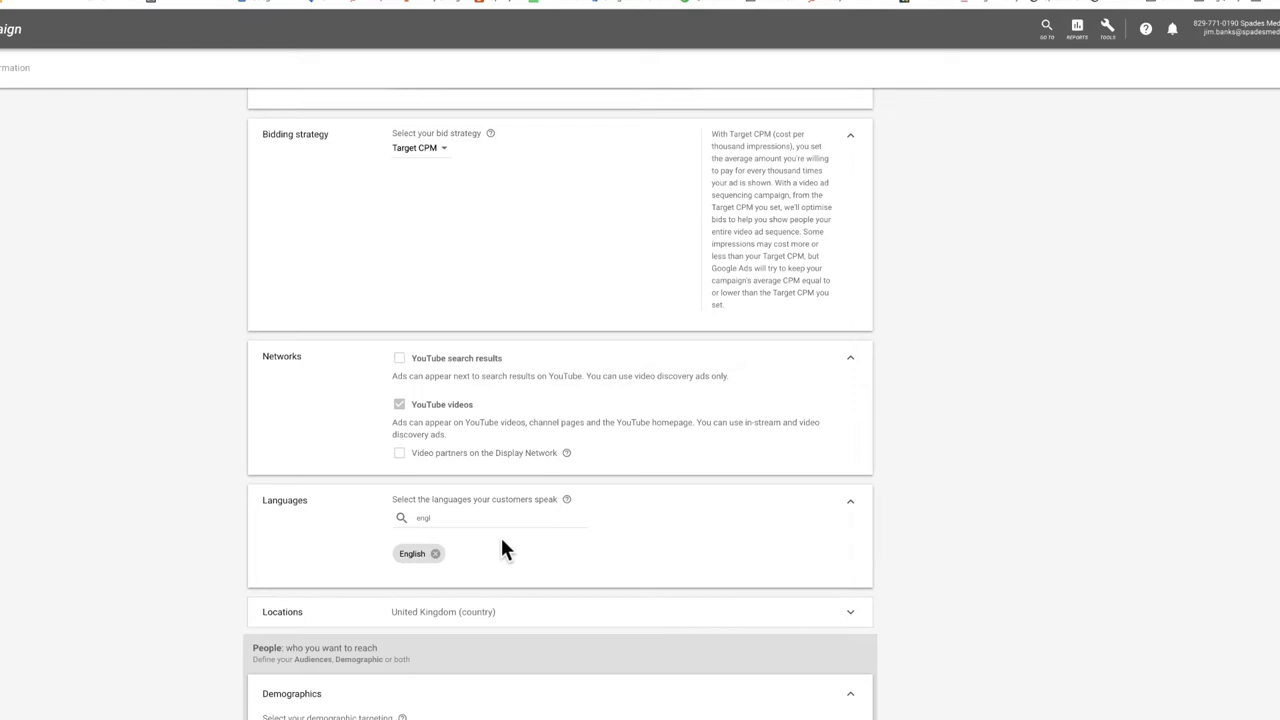
pyautogui.scroll(-1, 502, 540)
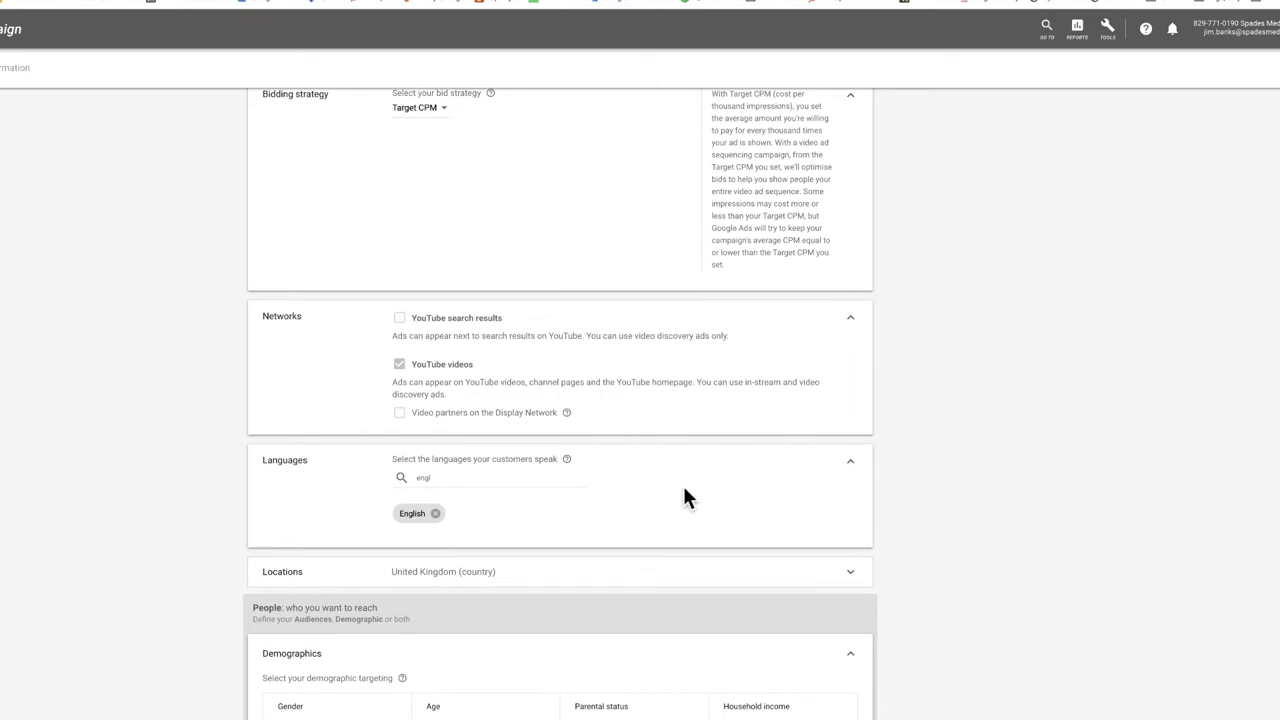
pyautogui.scroll(-1, 685, 489)
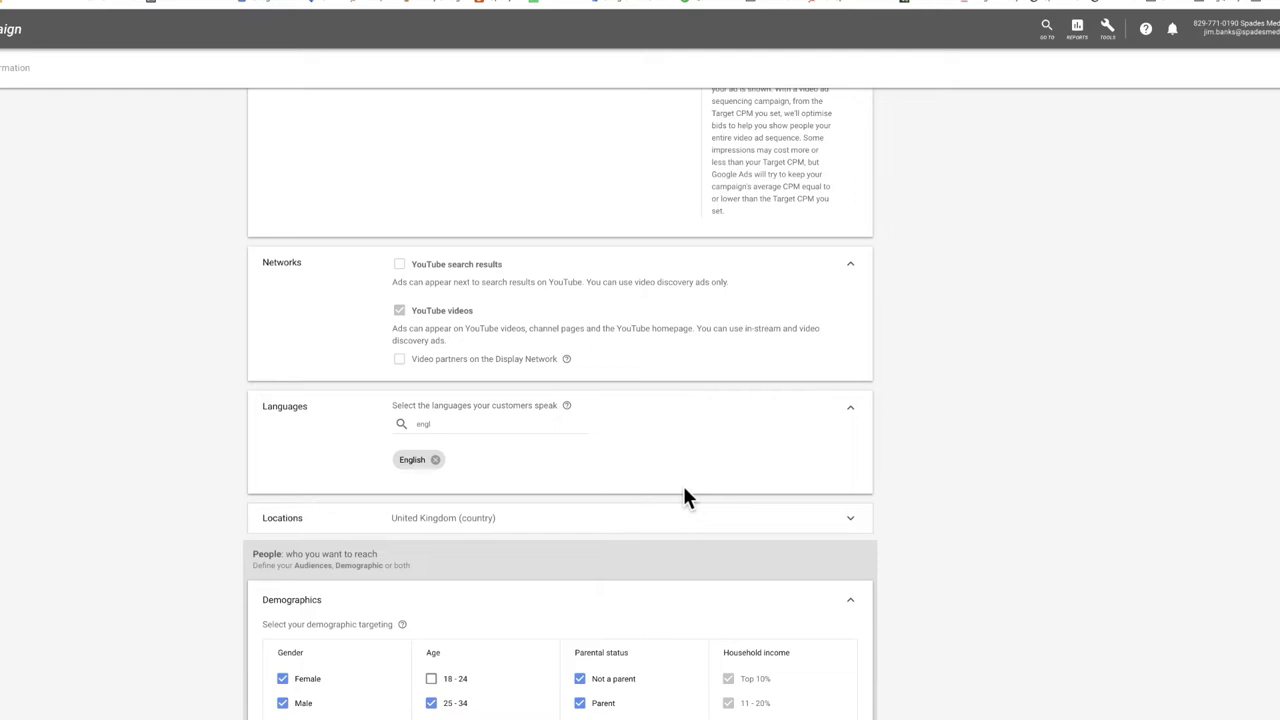
pyautogui.scroll(-1, 685, 490)
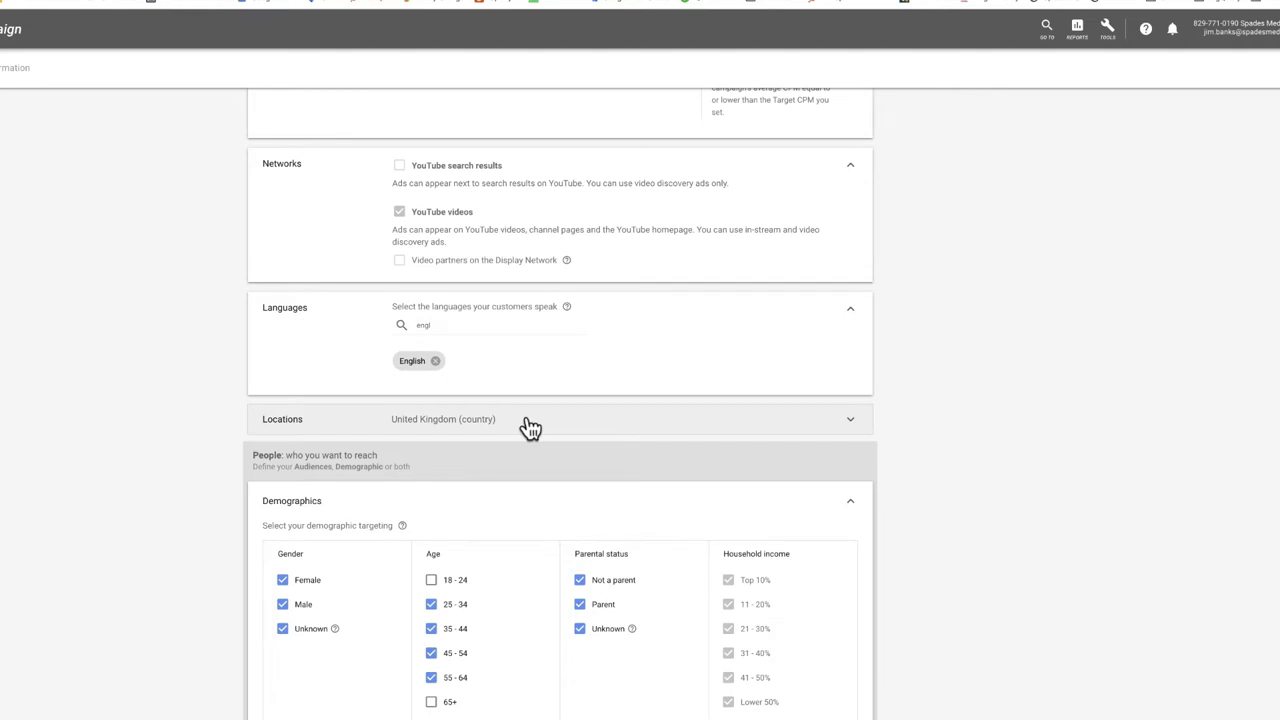
pyautogui.scroll(-1, 530, 428)
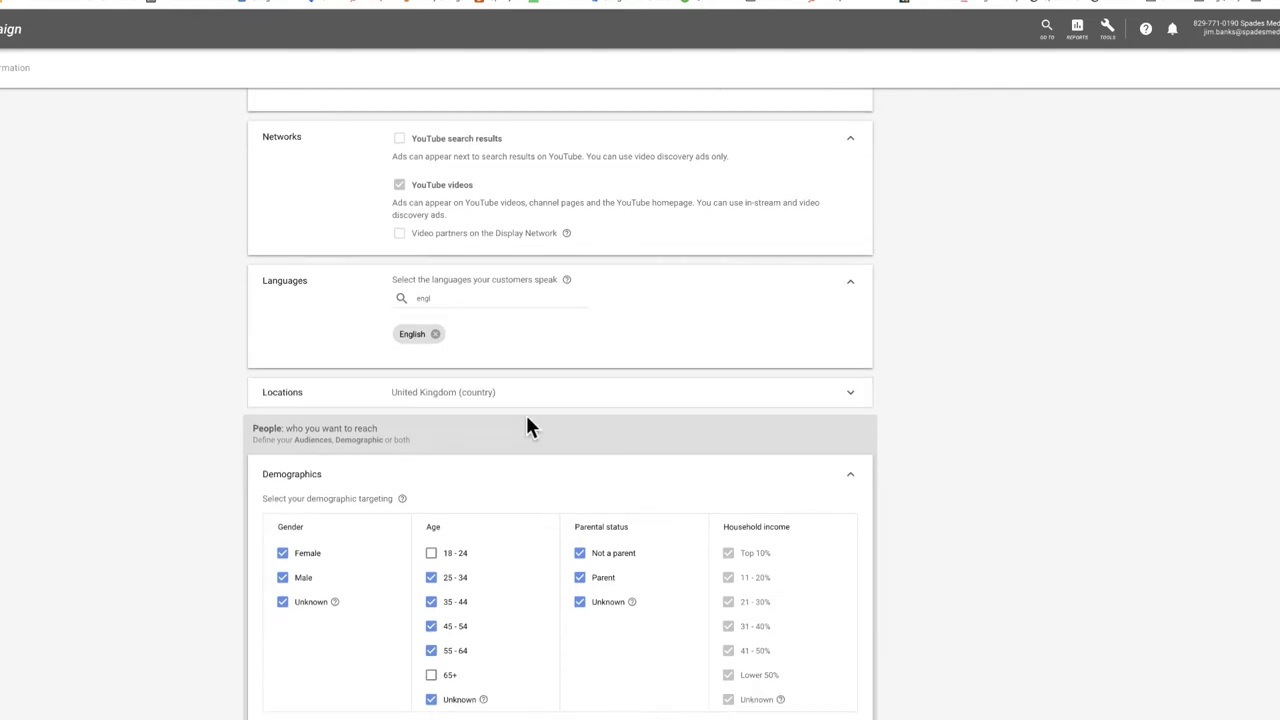
pyautogui.scroll(-1, 528, 420)
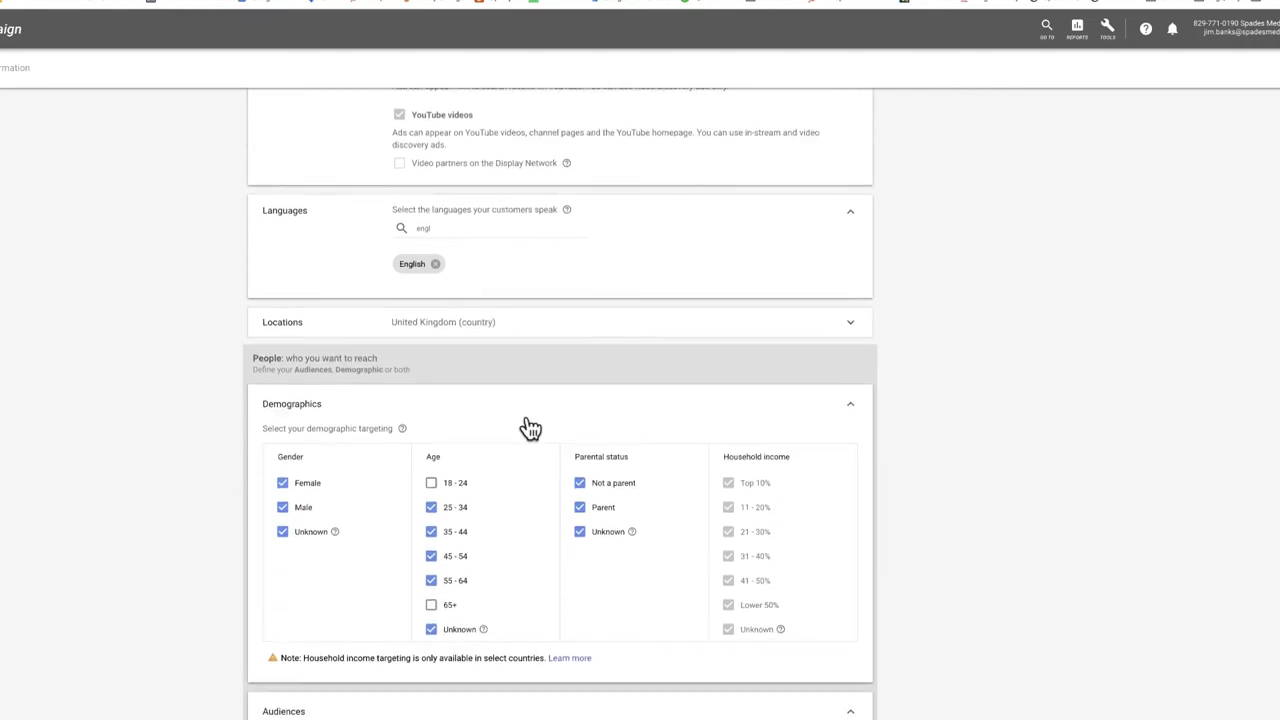
pyautogui.scroll(5, 528, 420)
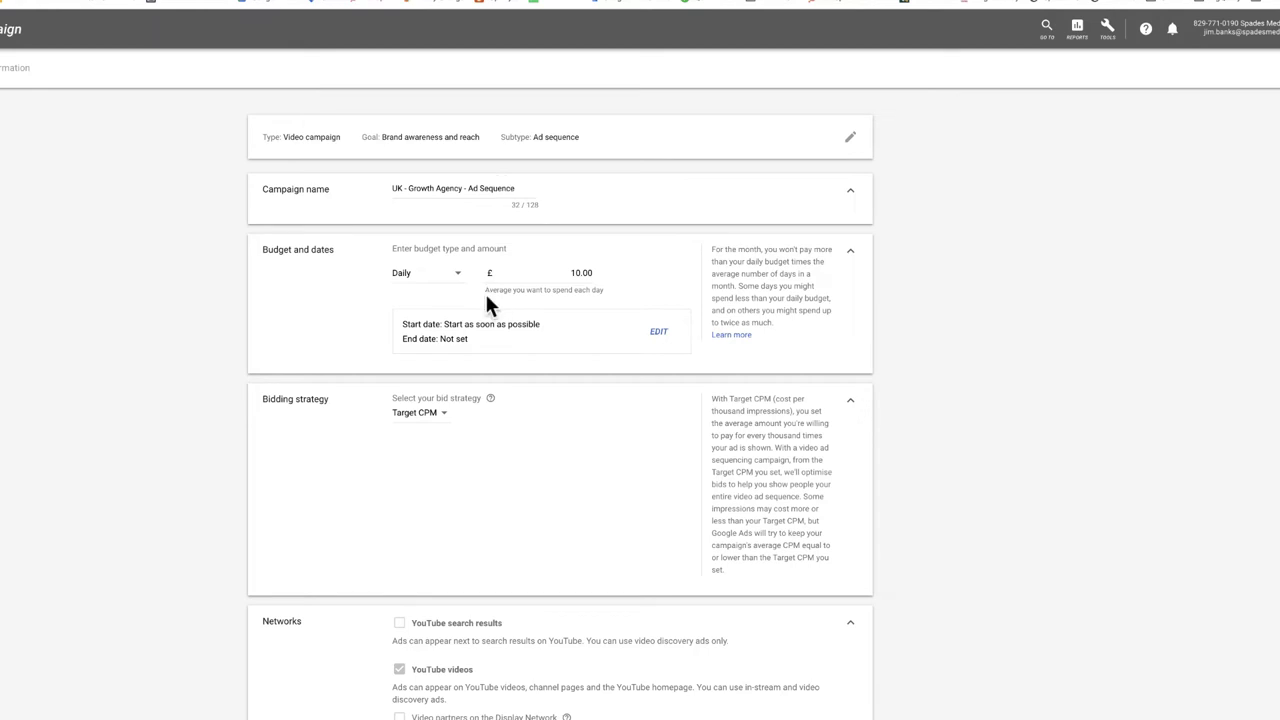
pyautogui.scroll(-10, 487, 305)
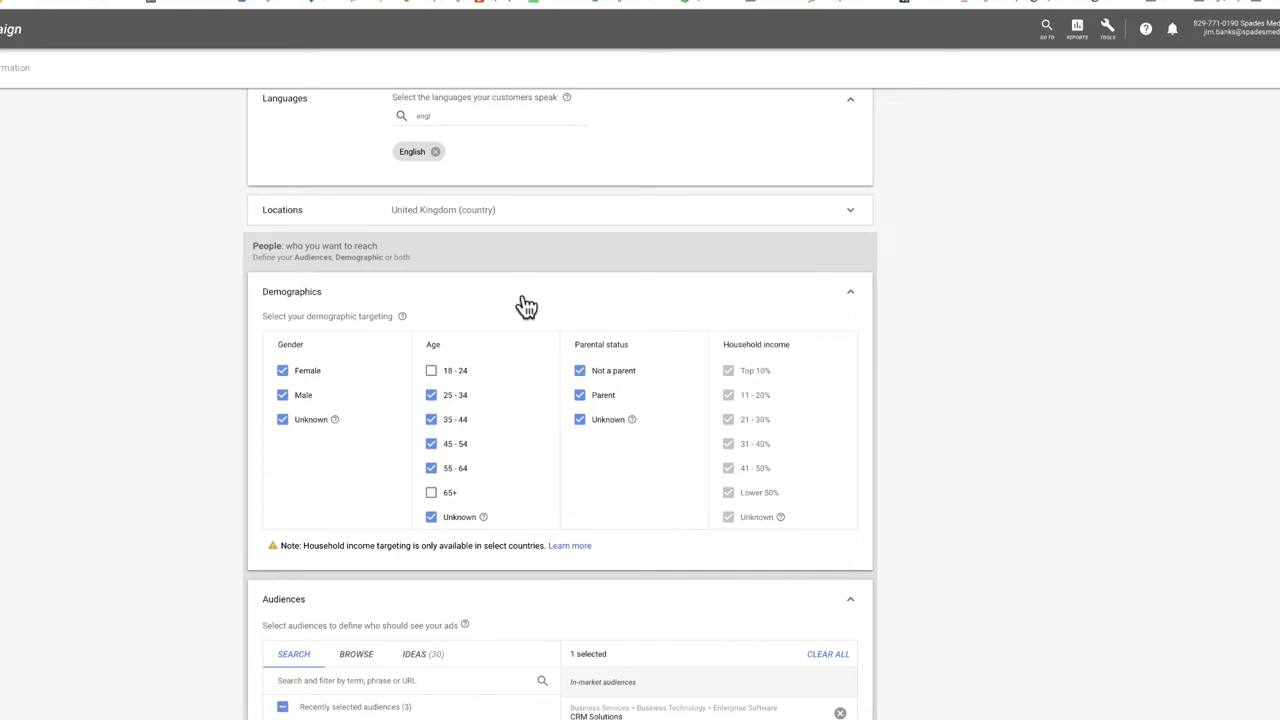
pyautogui.scroll(-2, 527, 305)
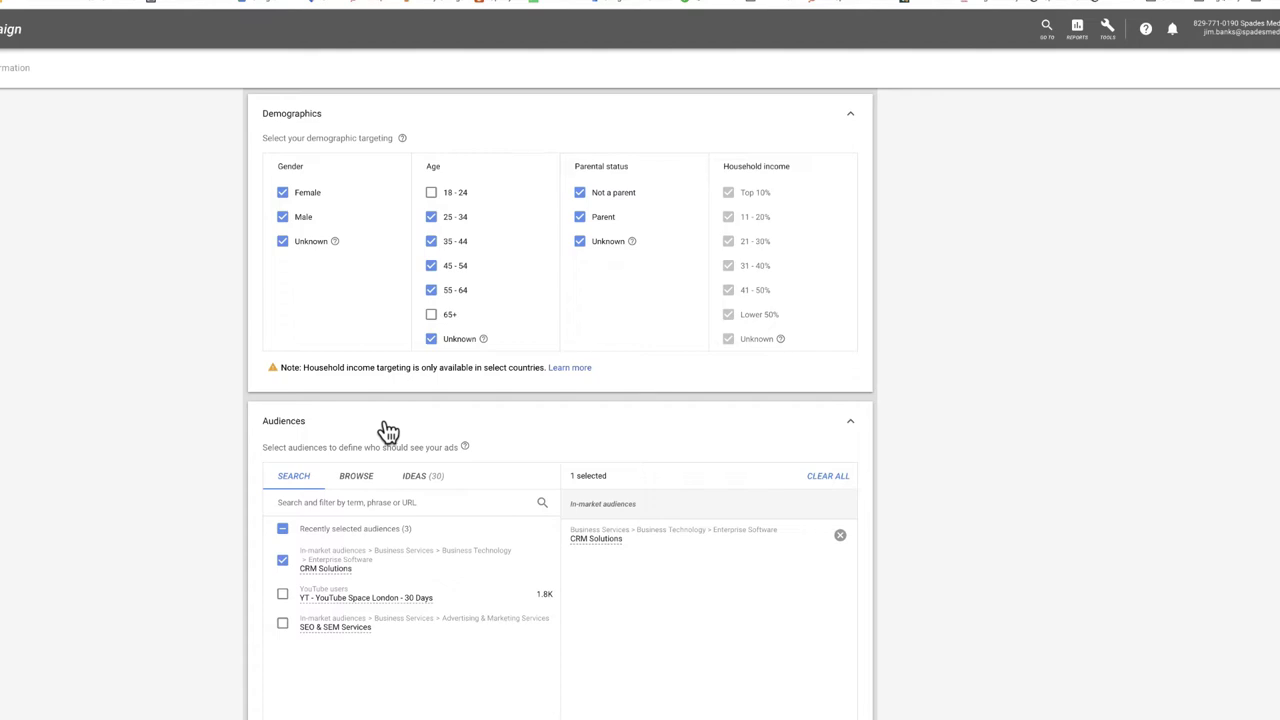
# - Browse the audience categories and the suggested audience ideas, and check the selected in-market audience
pyautogui.click(357, 486)
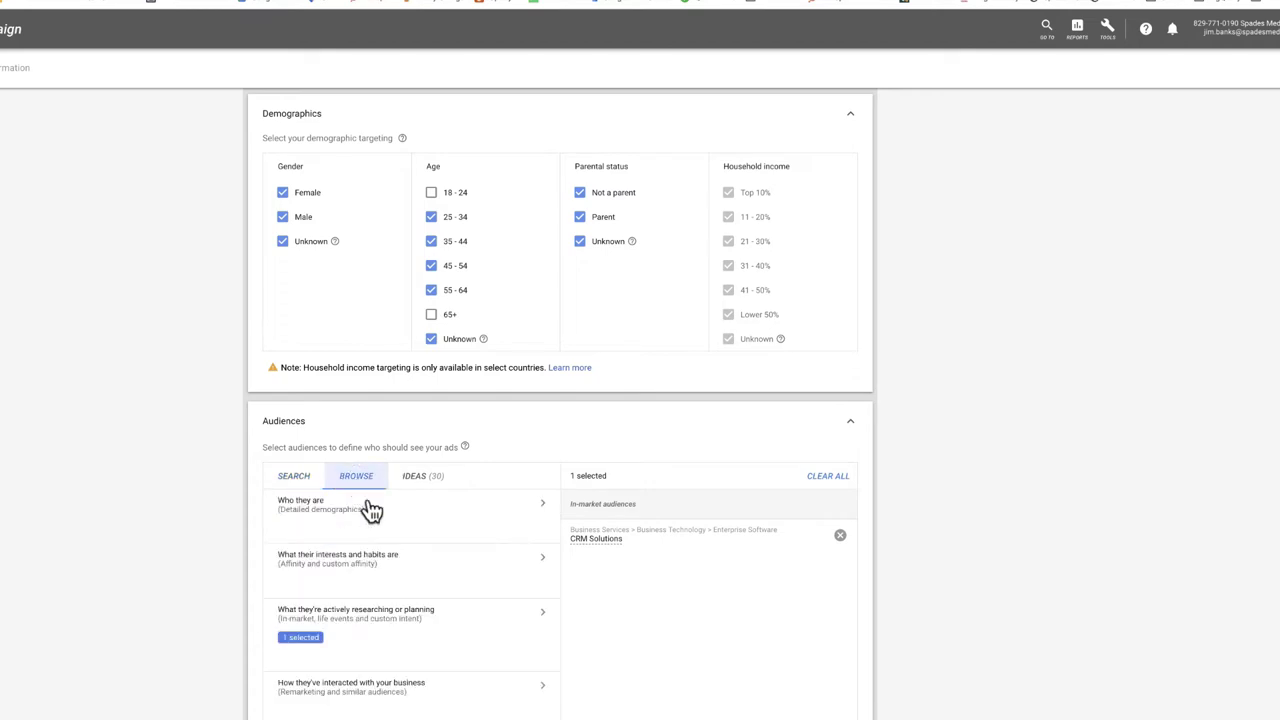
pyautogui.click(422, 485)
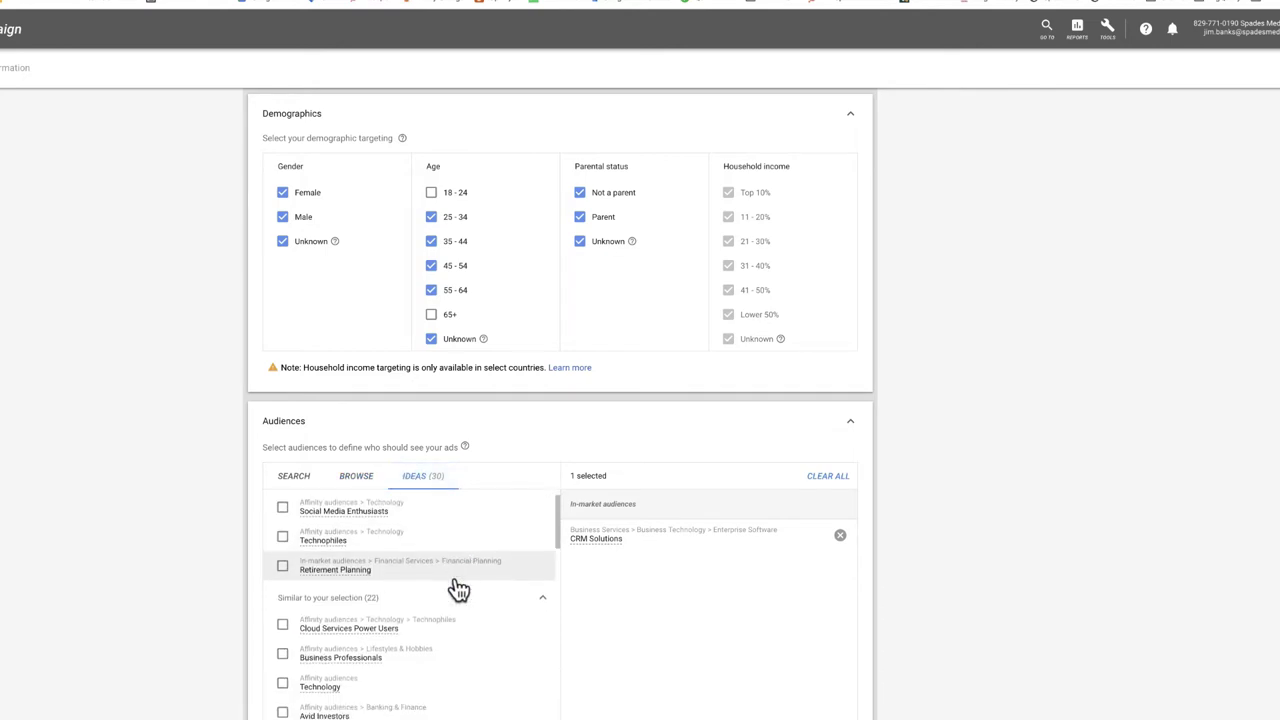
pyautogui.scroll(1, 455, 592)
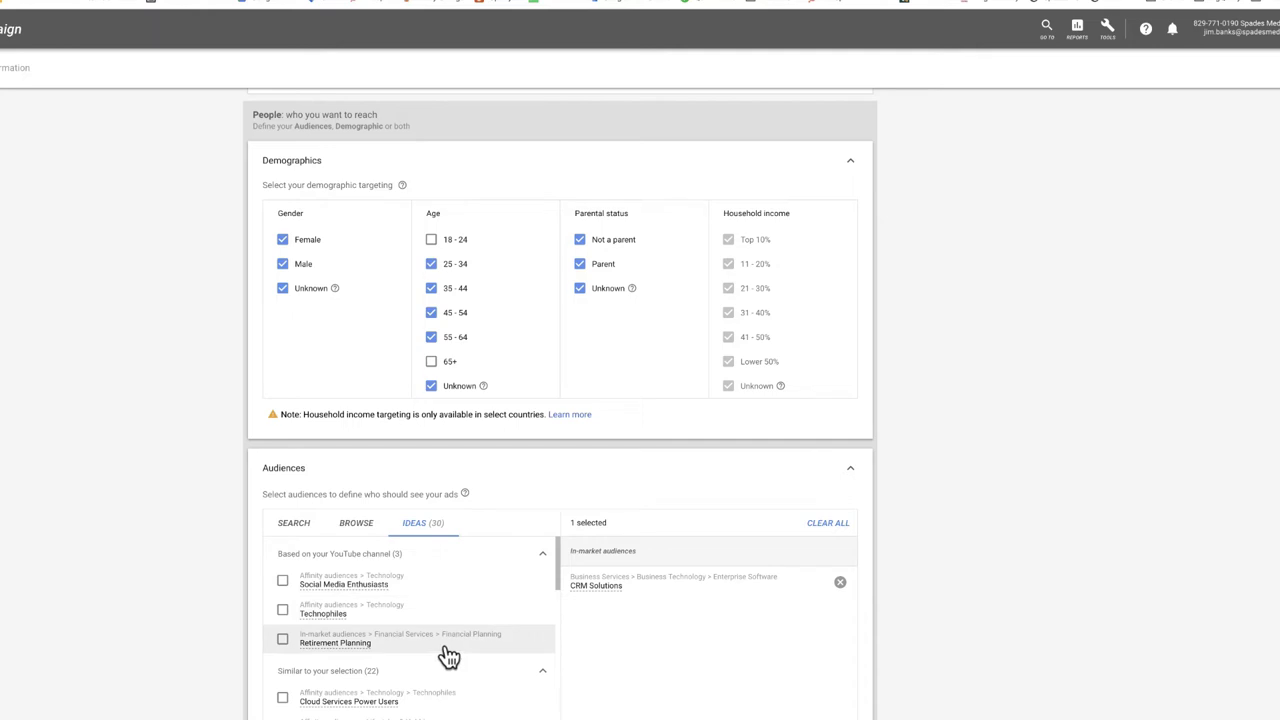
pyautogui.scroll(-1, 448, 655)
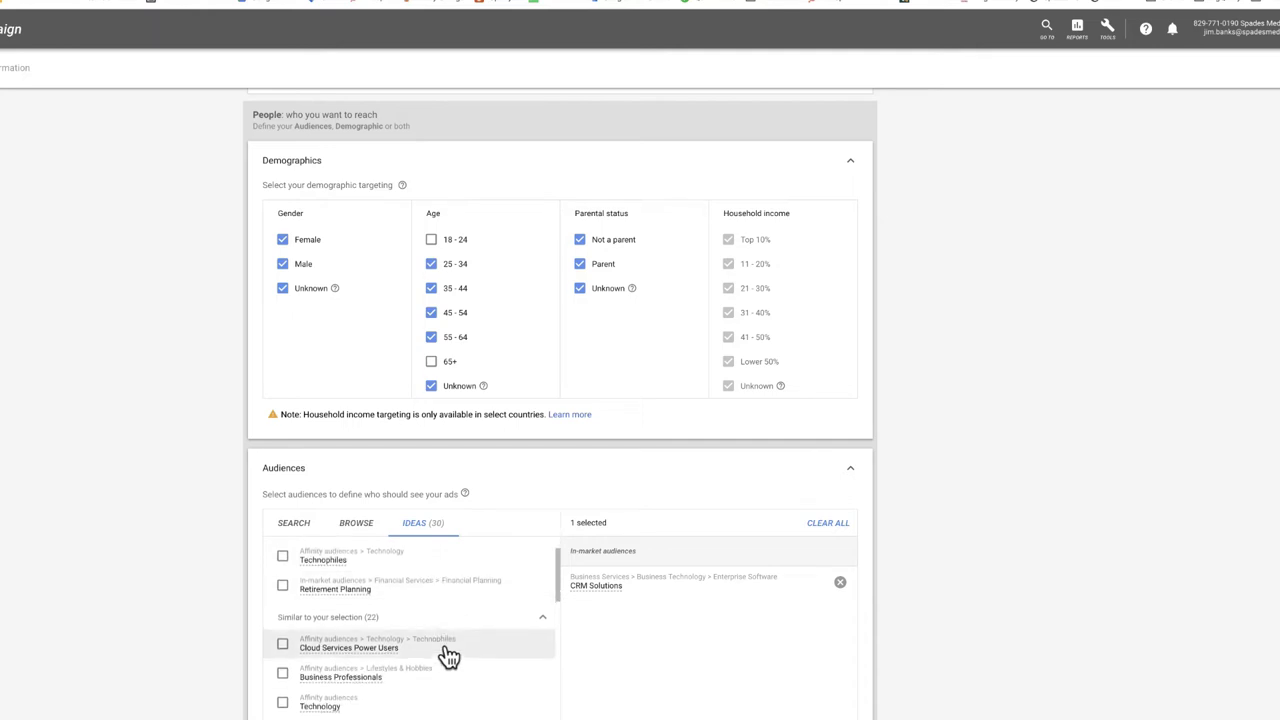
pyautogui.scroll(-1, 448, 655)
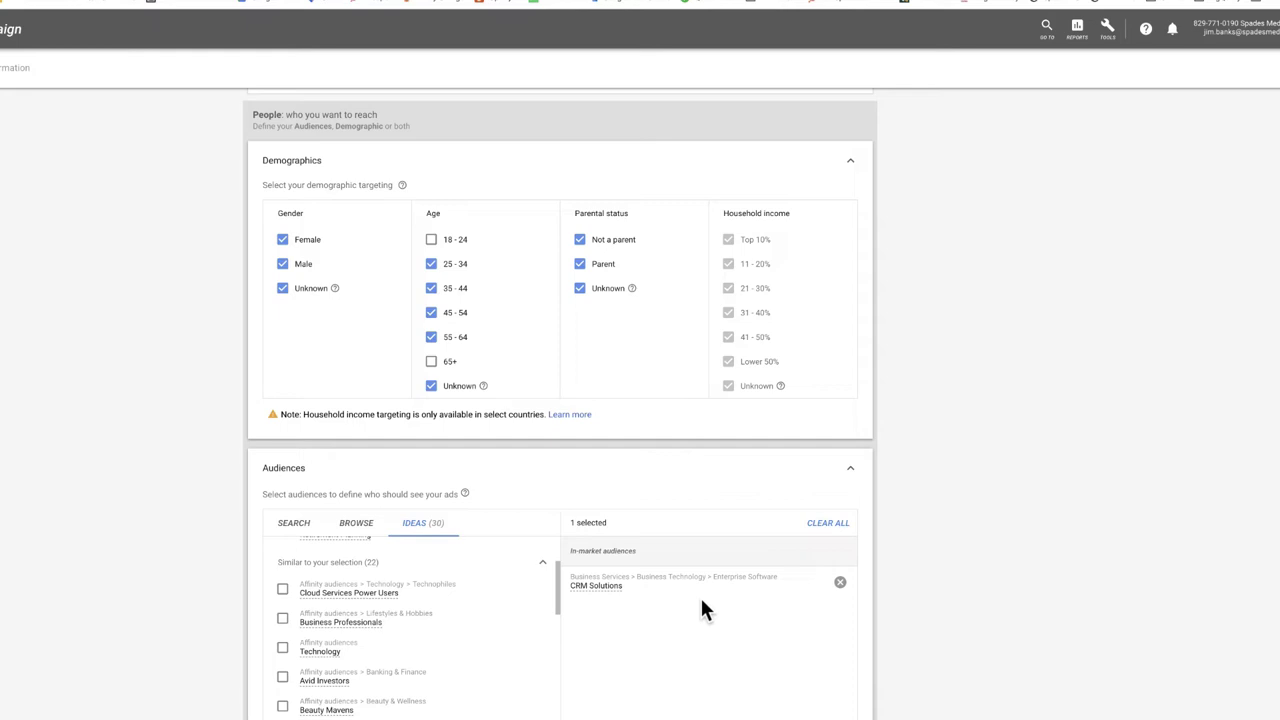
pyautogui.moveTo(606, 586)
# - Examine the content exclusions: inventory types, sensitive content categories, and excluded content types and digital content labels
pyautogui.scroll(-5, 565, 492)
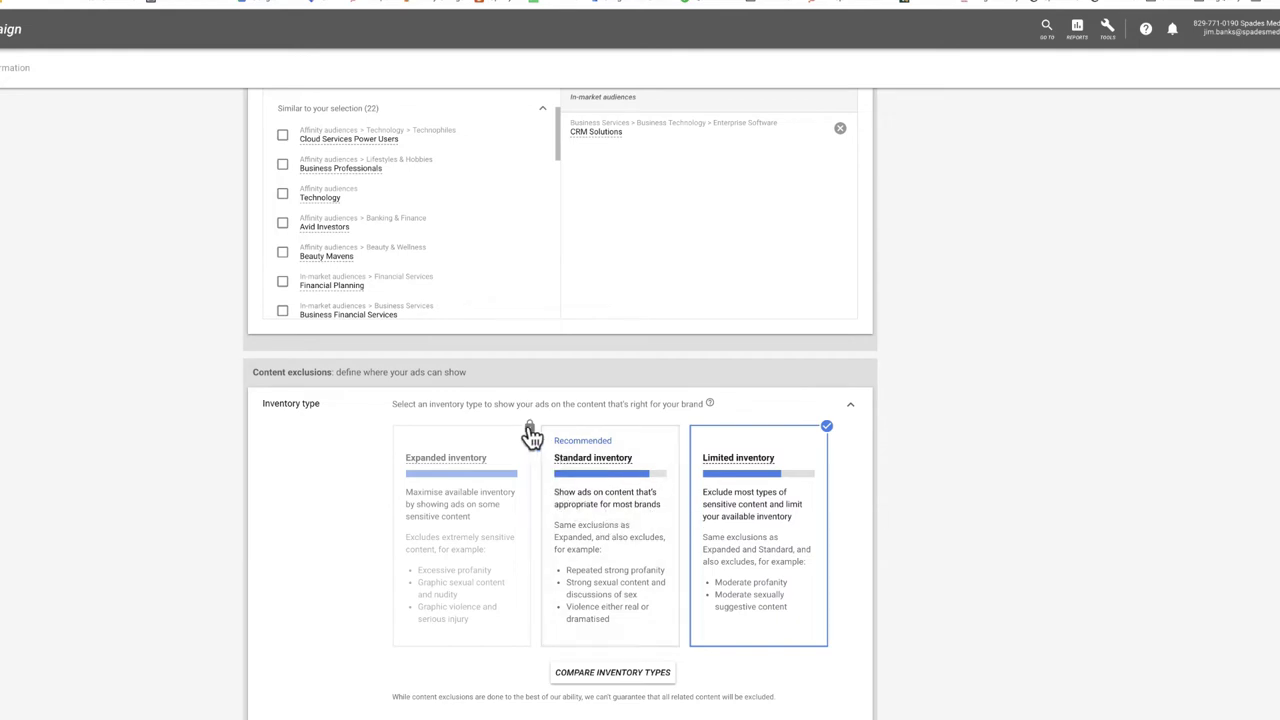
pyautogui.moveTo(529, 427)
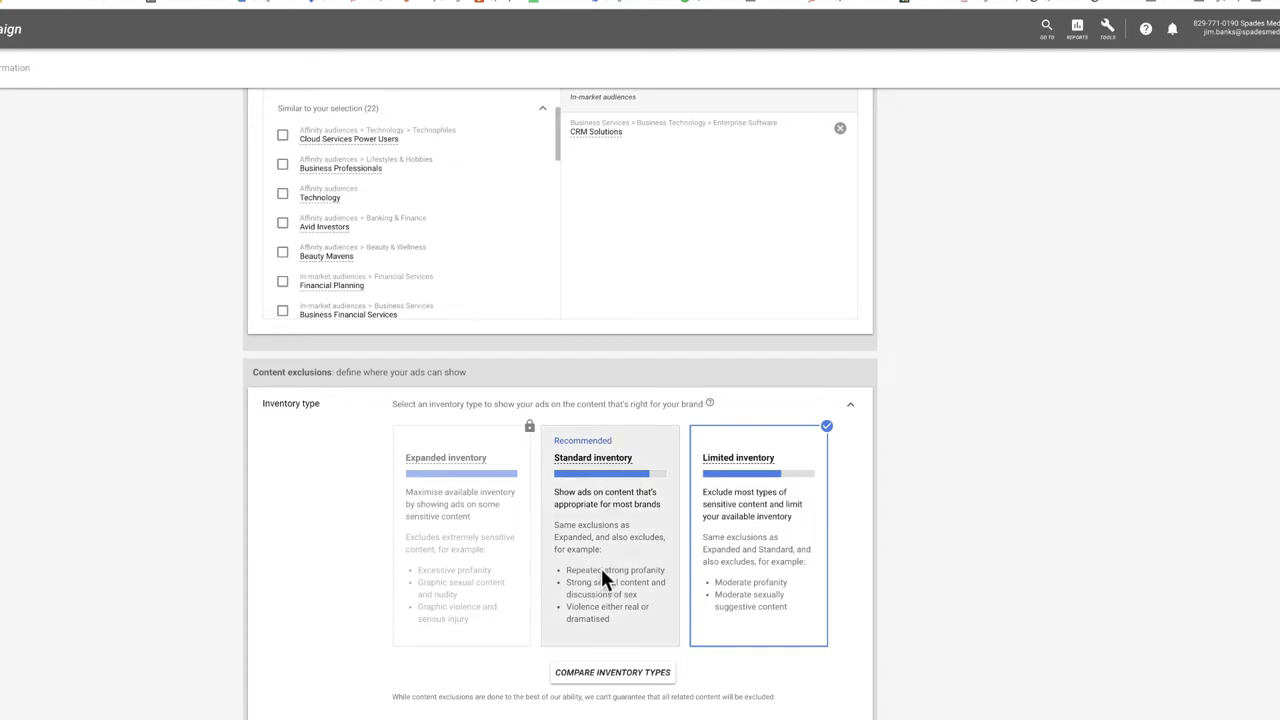
pyautogui.scroll(-1, 597, 555)
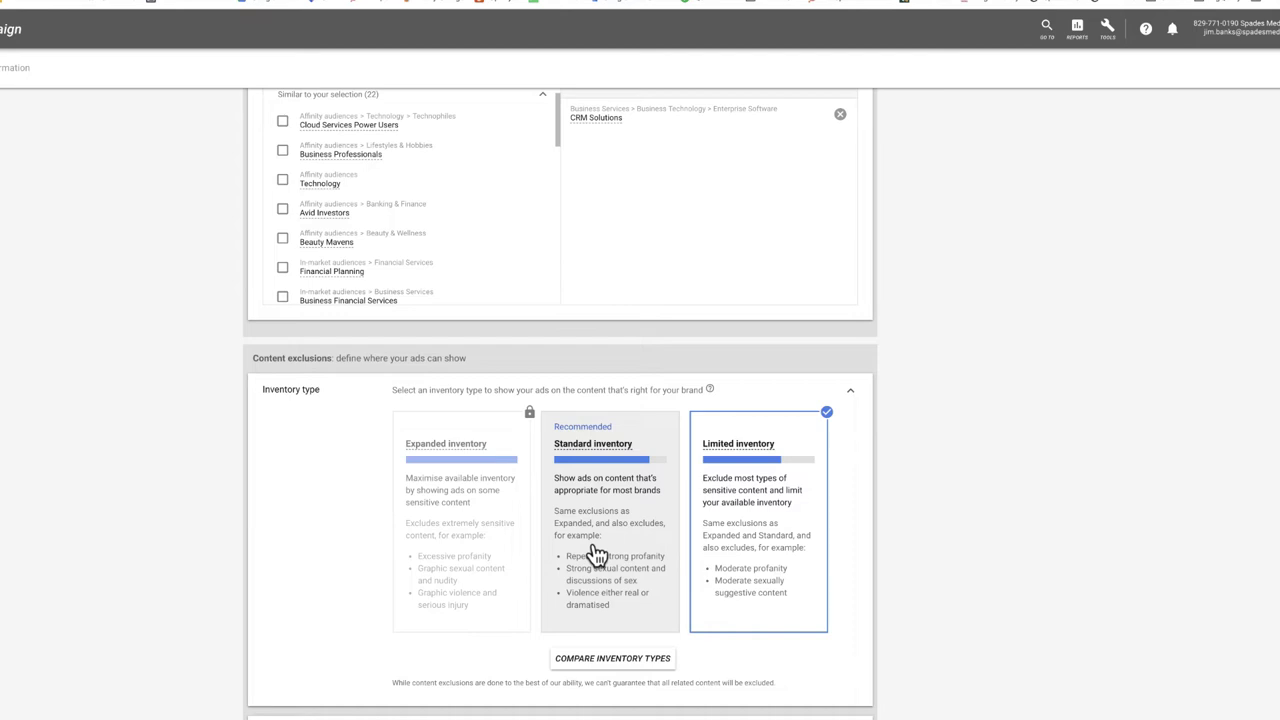
pyautogui.scroll(-2, 597, 555)
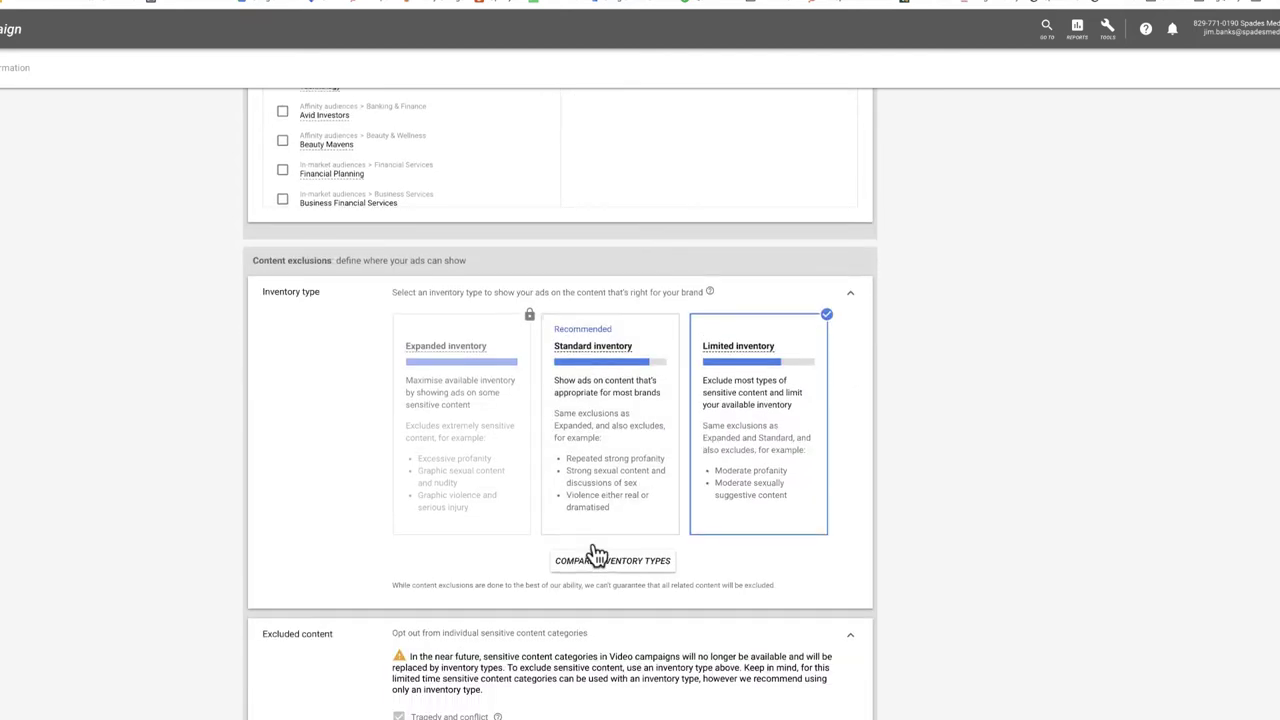
pyautogui.scroll(-4, 595, 553)
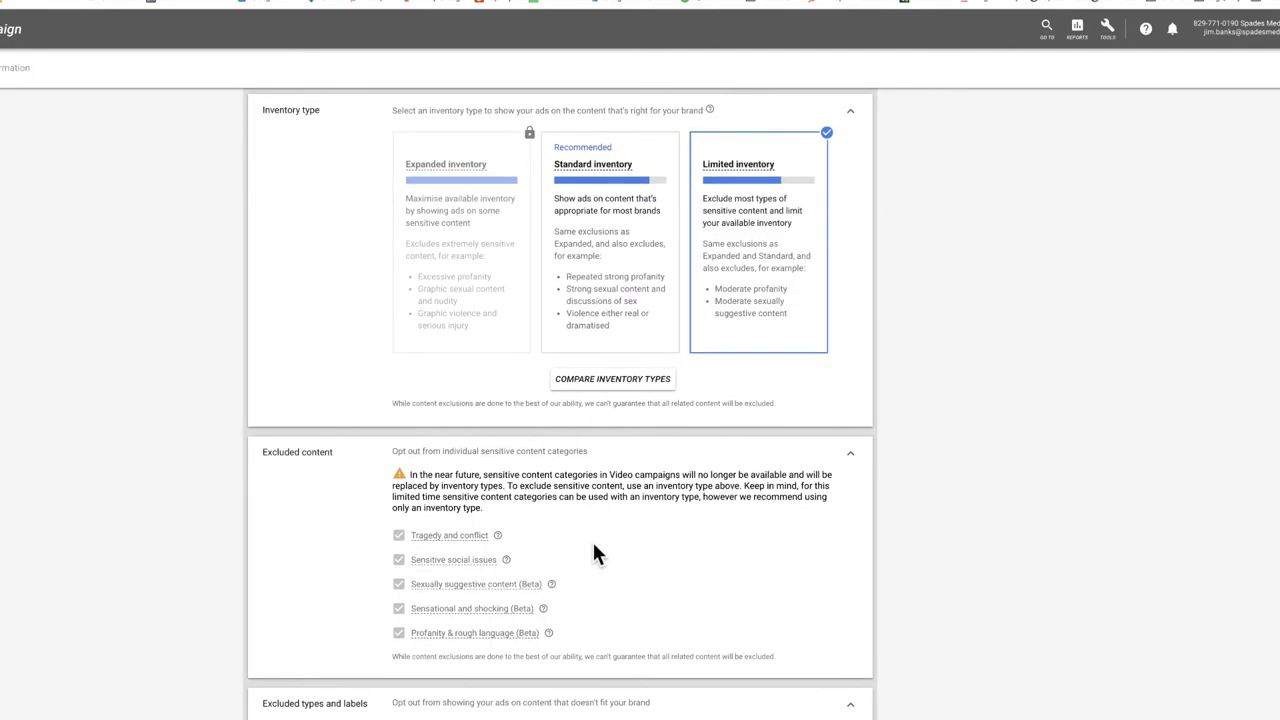
pyautogui.scroll(-1, 594, 553)
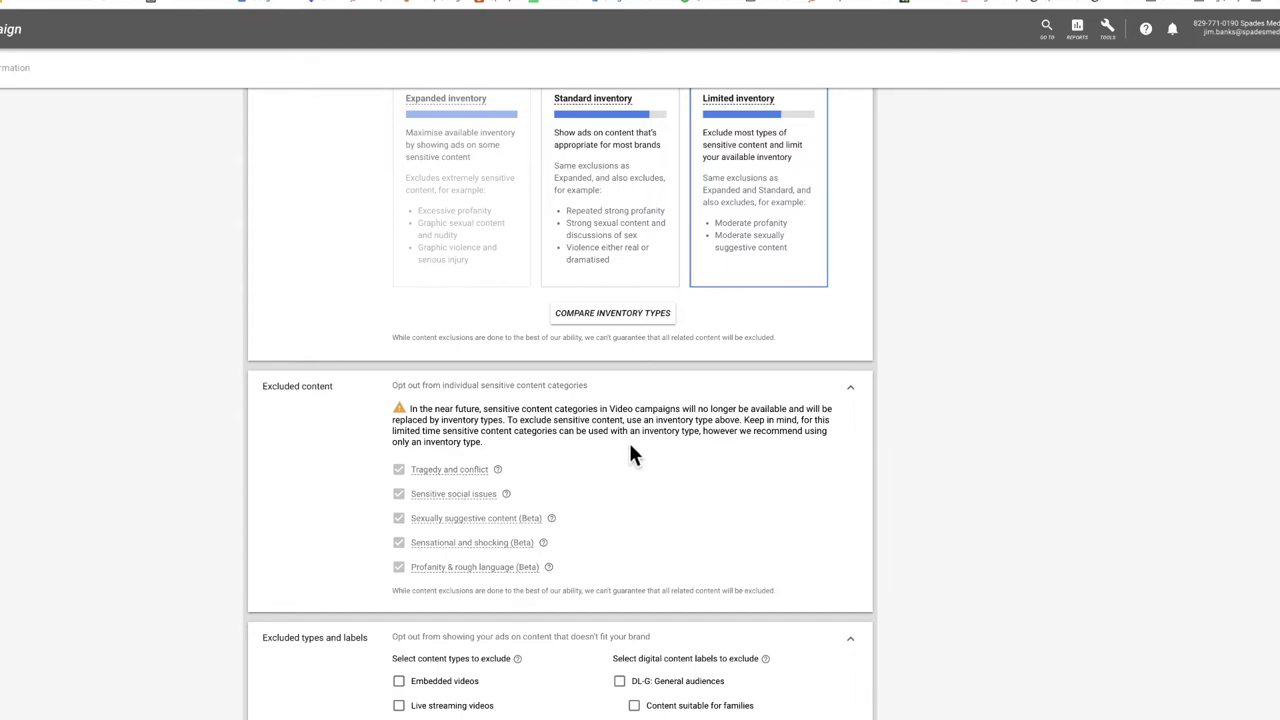
pyautogui.scroll(-3, 630, 453)
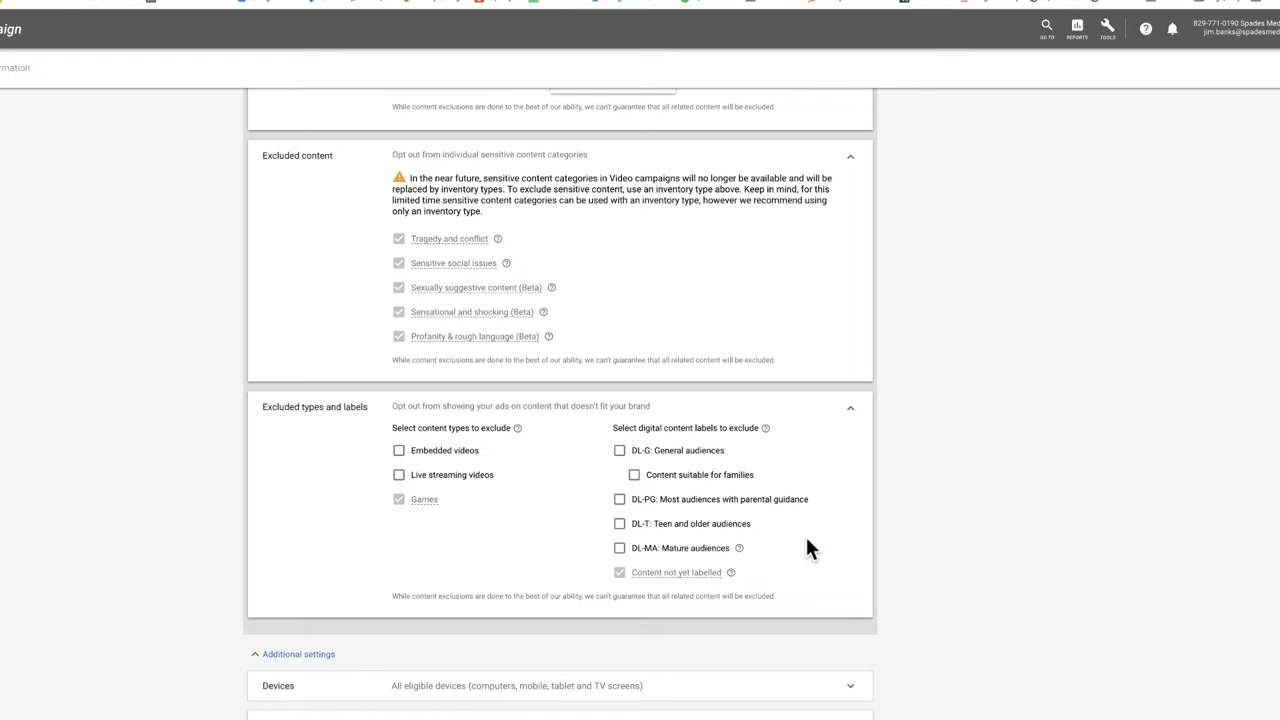
pyautogui.scroll(-3, 807, 540)
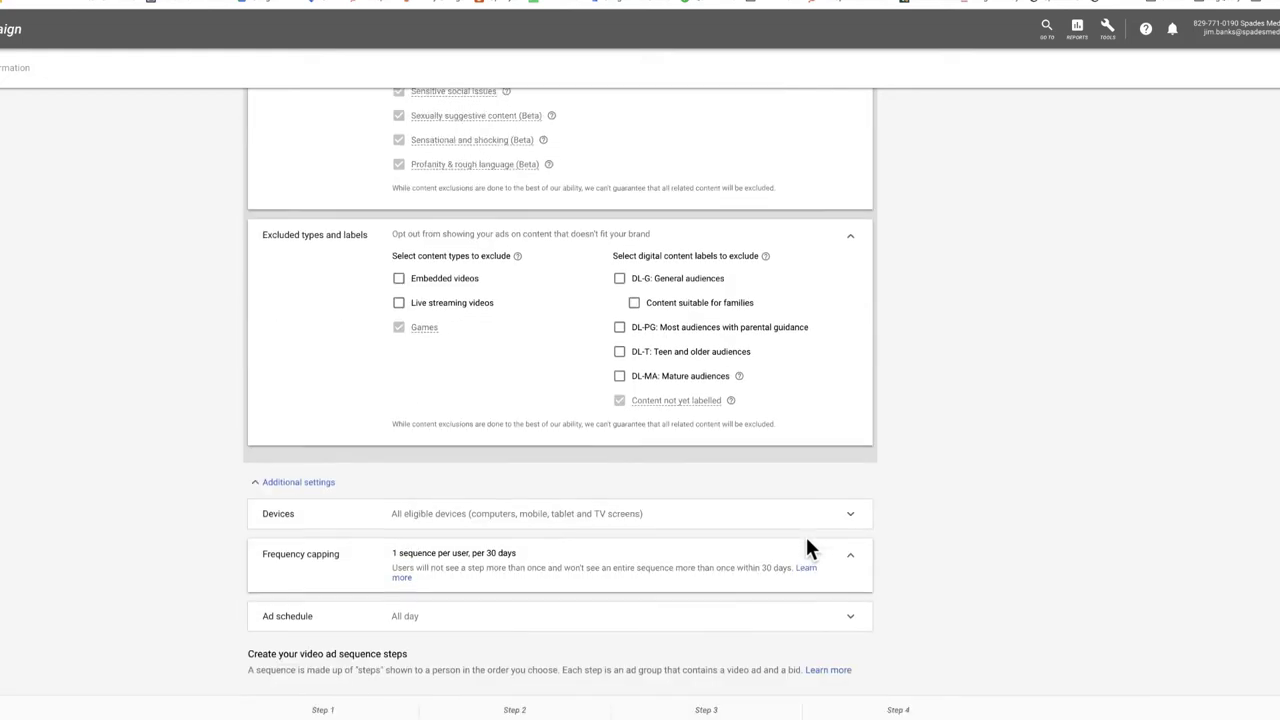
# - Switch the campaign's device setting to specific targeting for devices
pyautogui.scroll(1, 521, 522)
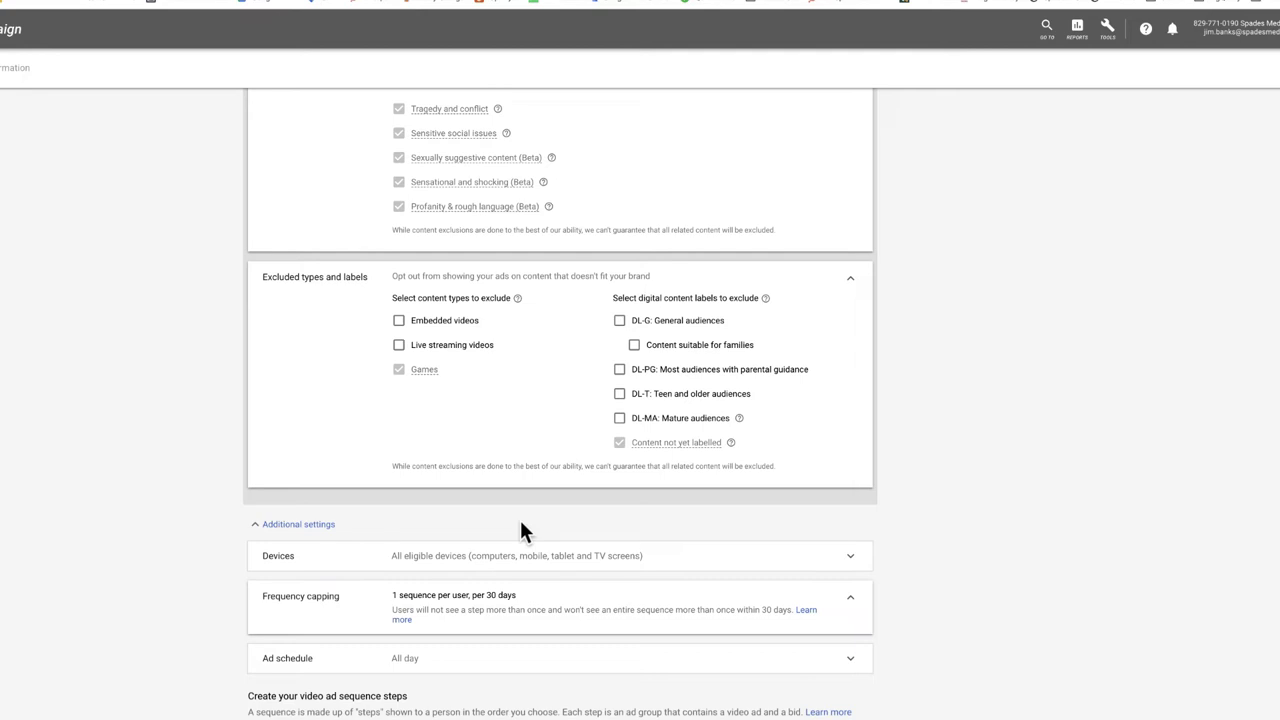
pyautogui.click(503, 553)
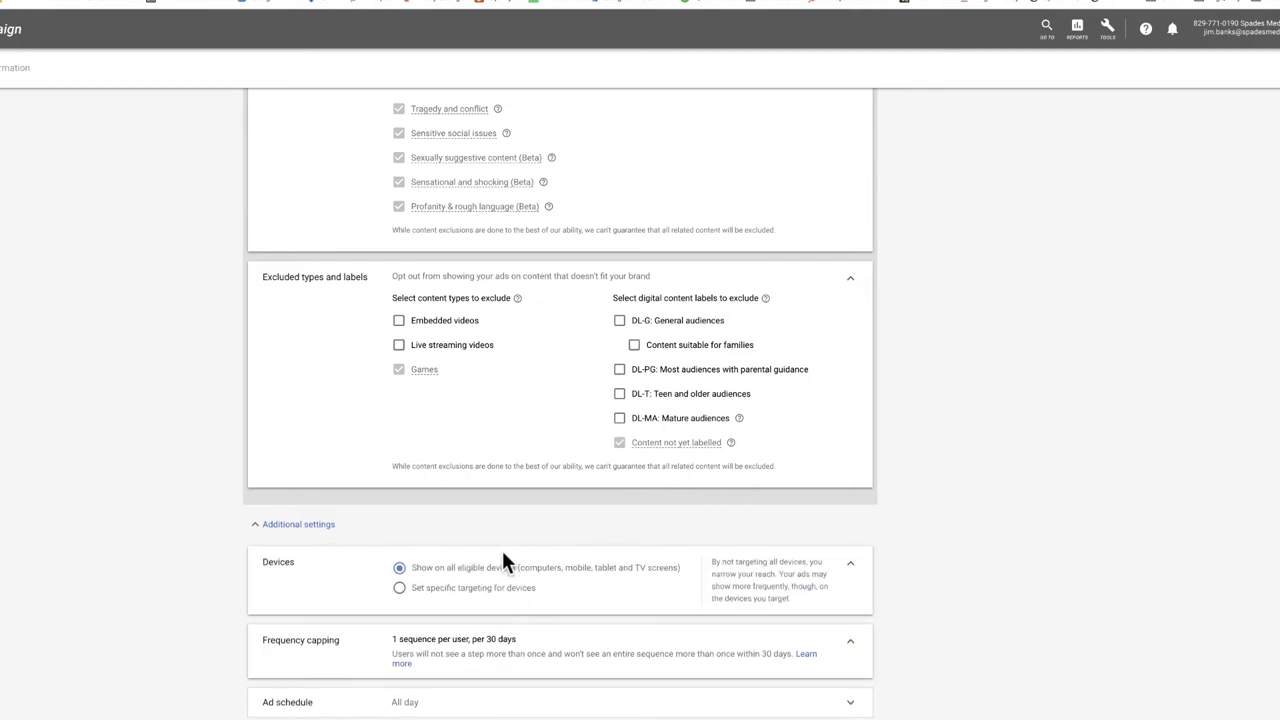
pyautogui.click(430, 597)
pyautogui.scroll(-3, 534, 646)
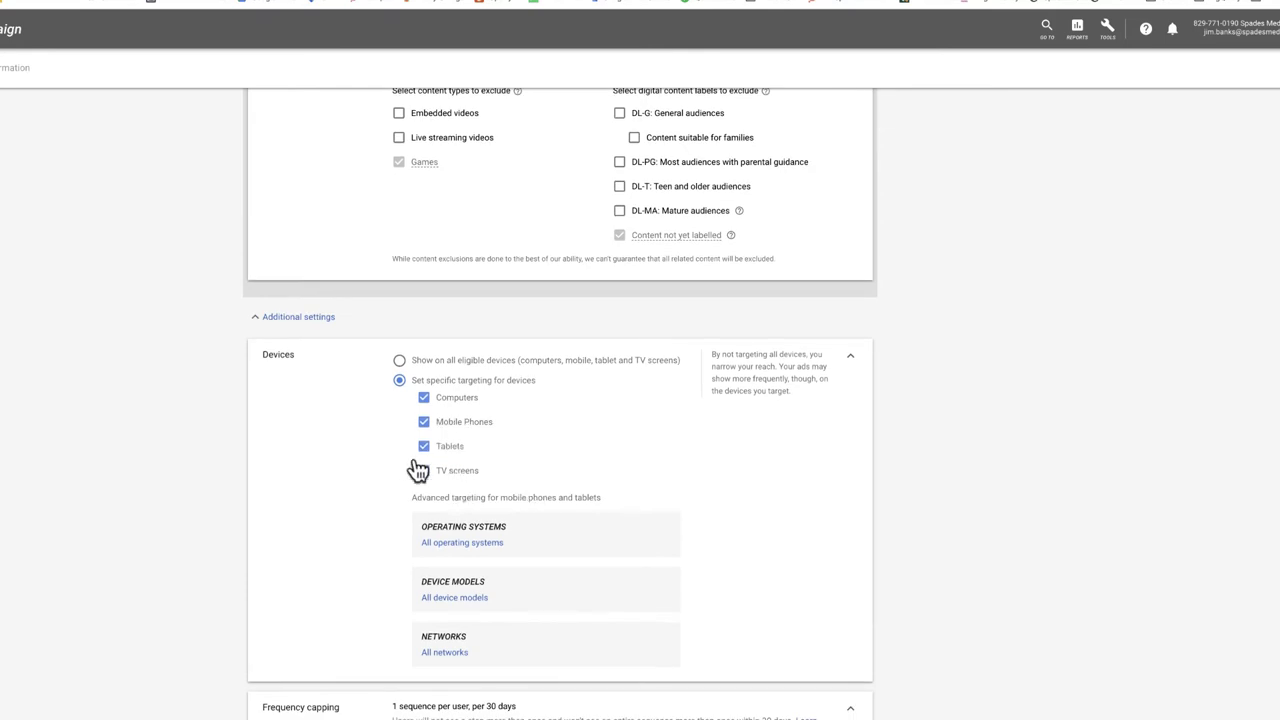
# - Inspect the United Kingdom carriers offered for network targeting without selecting any, and review the frequency capping setting
pyautogui.click(541, 657)
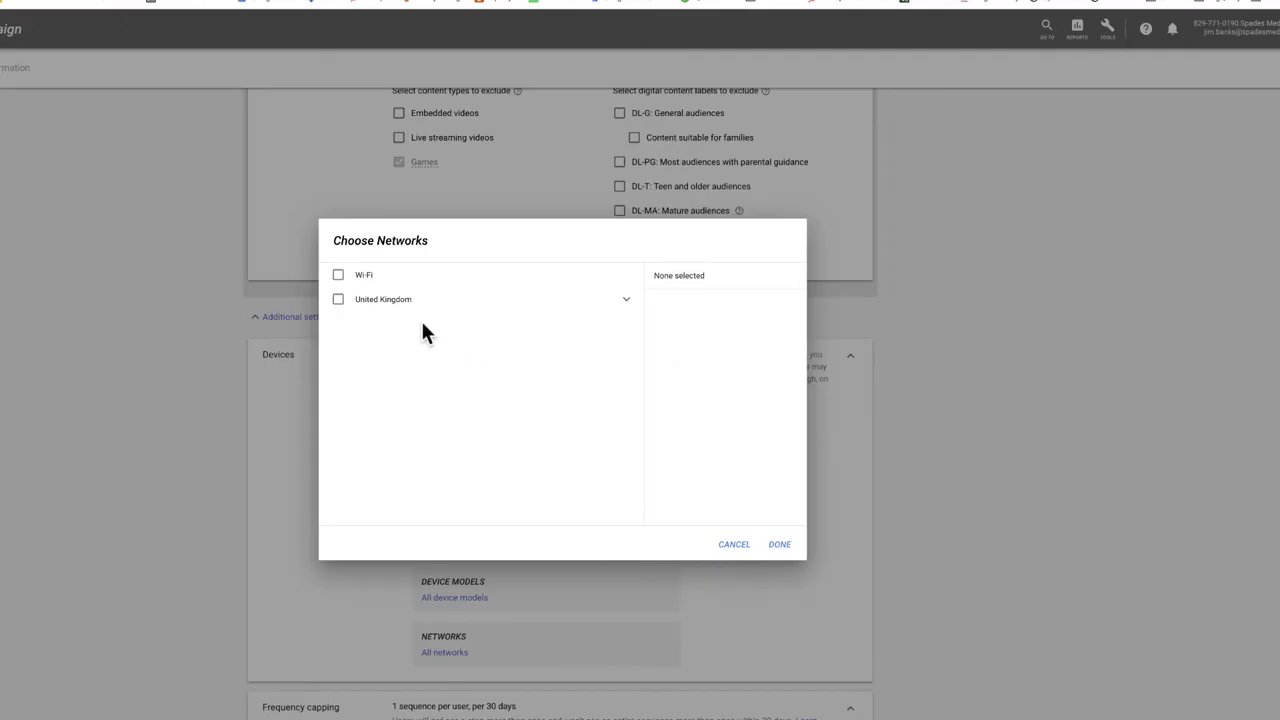
pyautogui.click(627, 306)
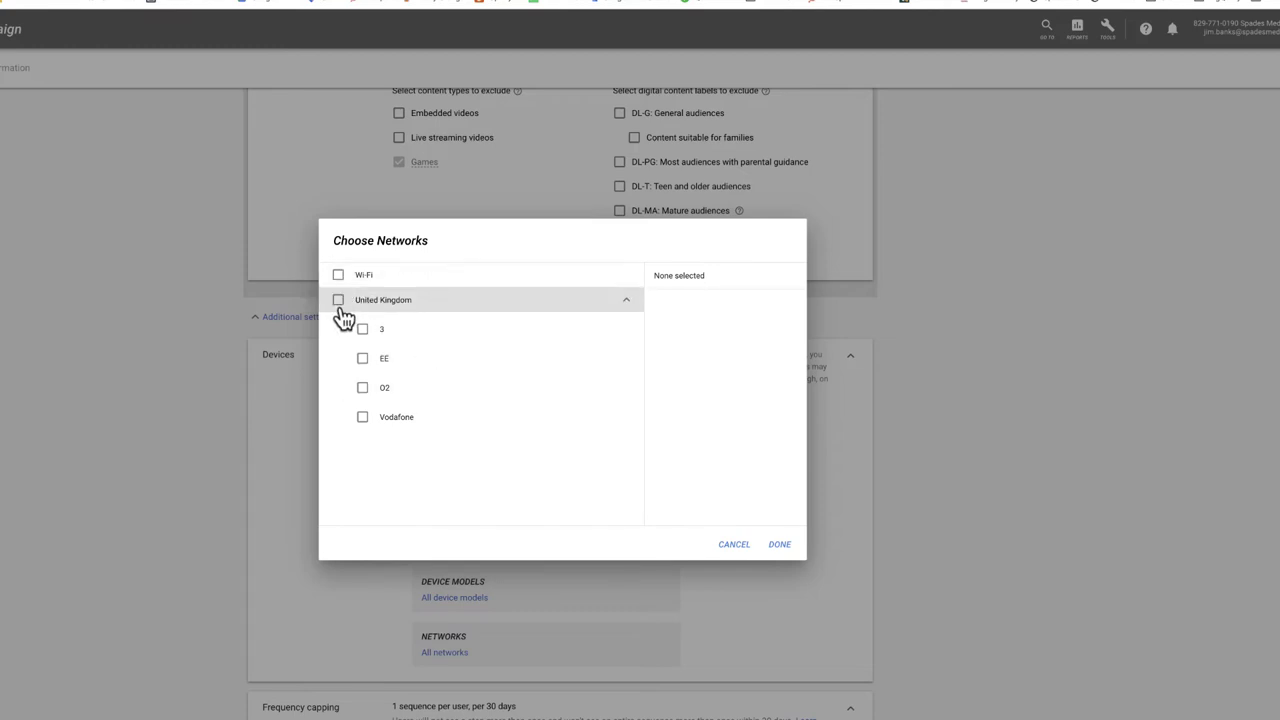
pyautogui.click(733, 552)
pyautogui.scroll(-1, 565, 513)
pyautogui.scroll(-2, 565, 513)
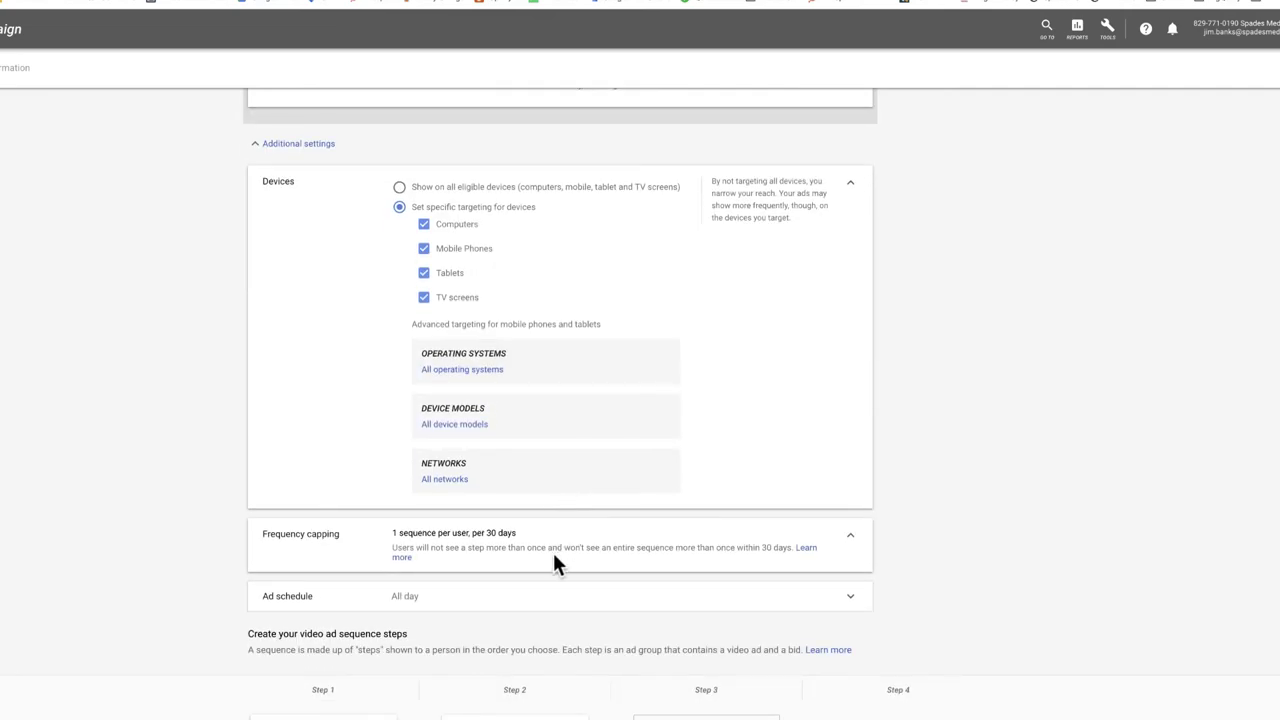
pyautogui.scroll(1, 554, 555)
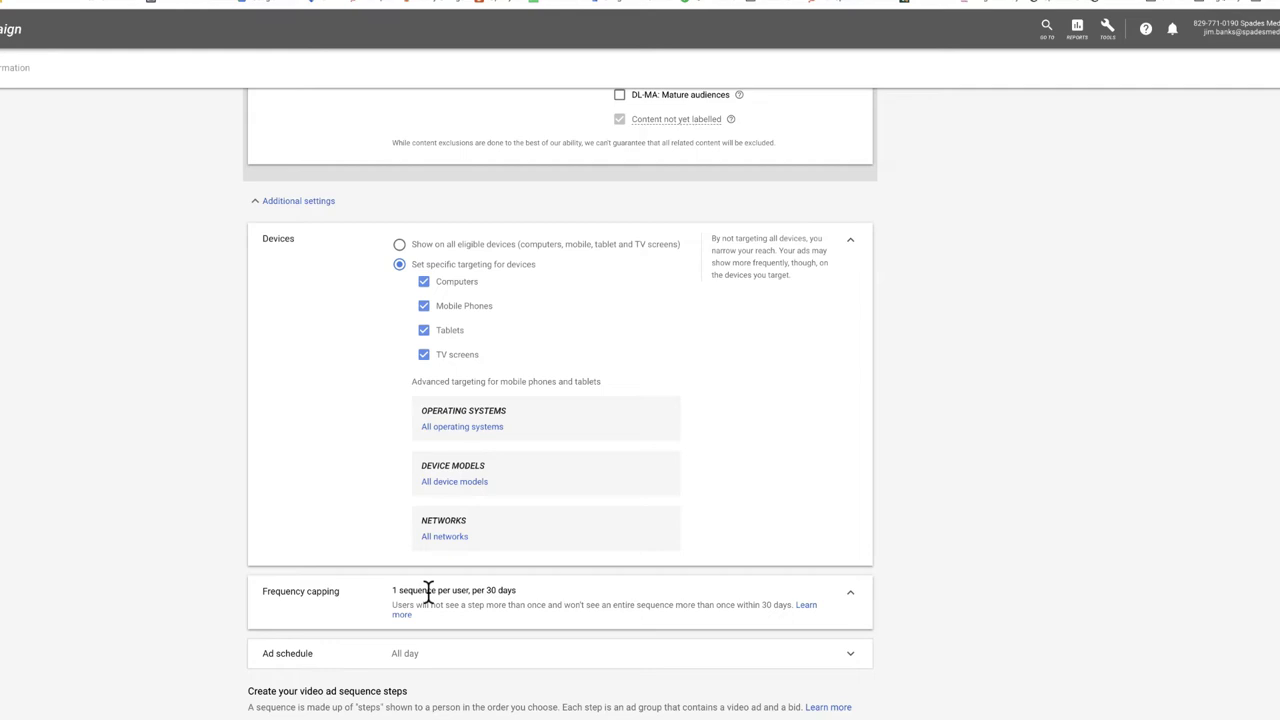
pyautogui.scroll(-1, 428, 590)
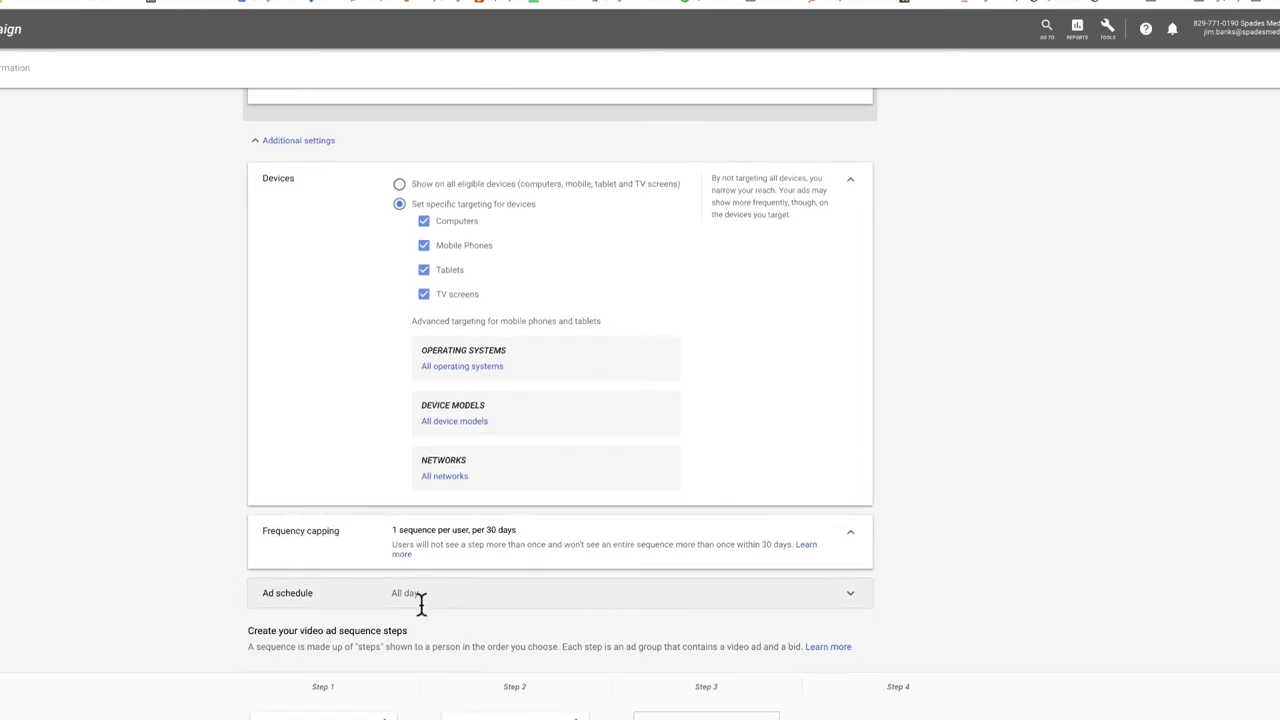
# - Check the ad schedule options and review the branching of the video ad sequence steps by view and skip
pyautogui.click(418, 600)
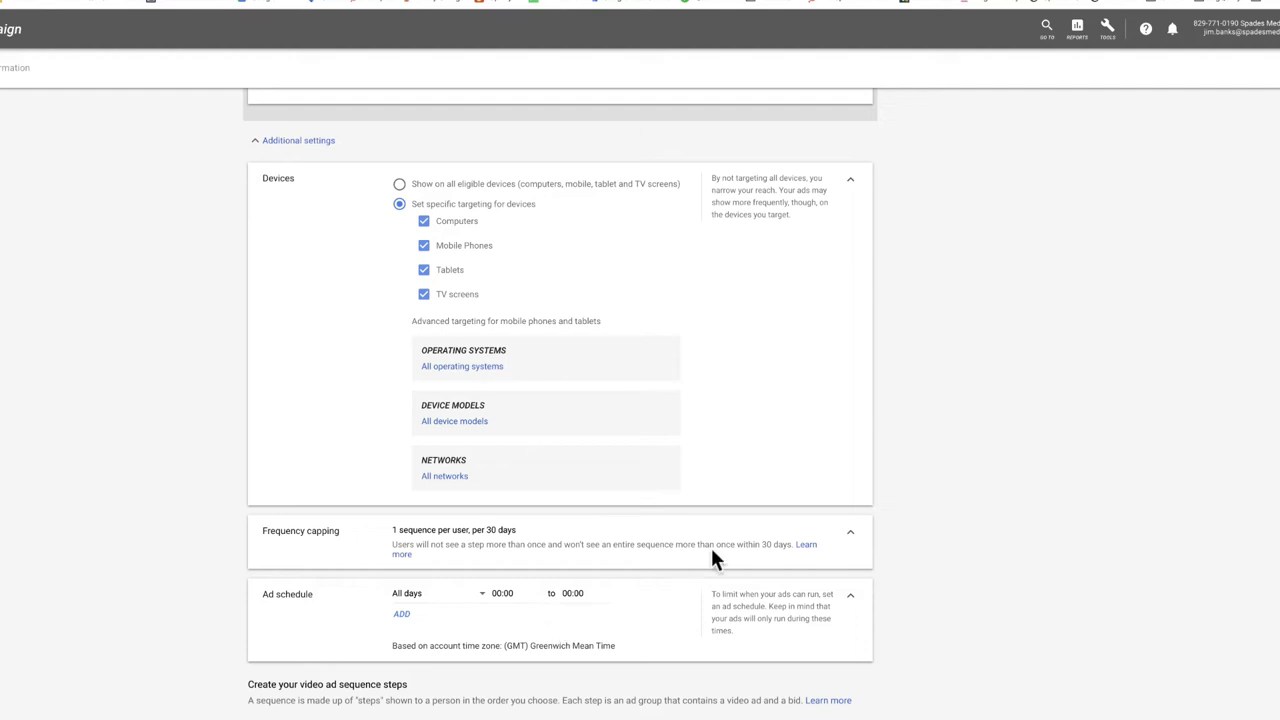
pyautogui.click(850, 598)
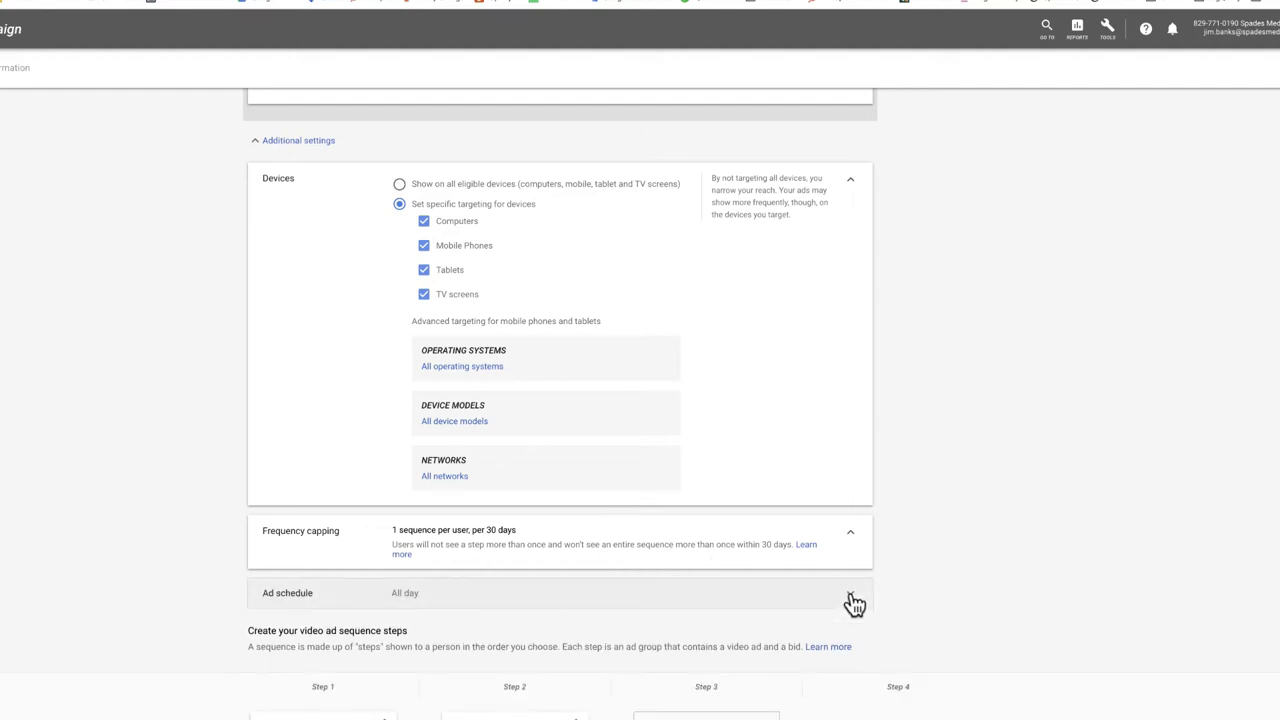
pyautogui.scroll(-3, 852, 601)
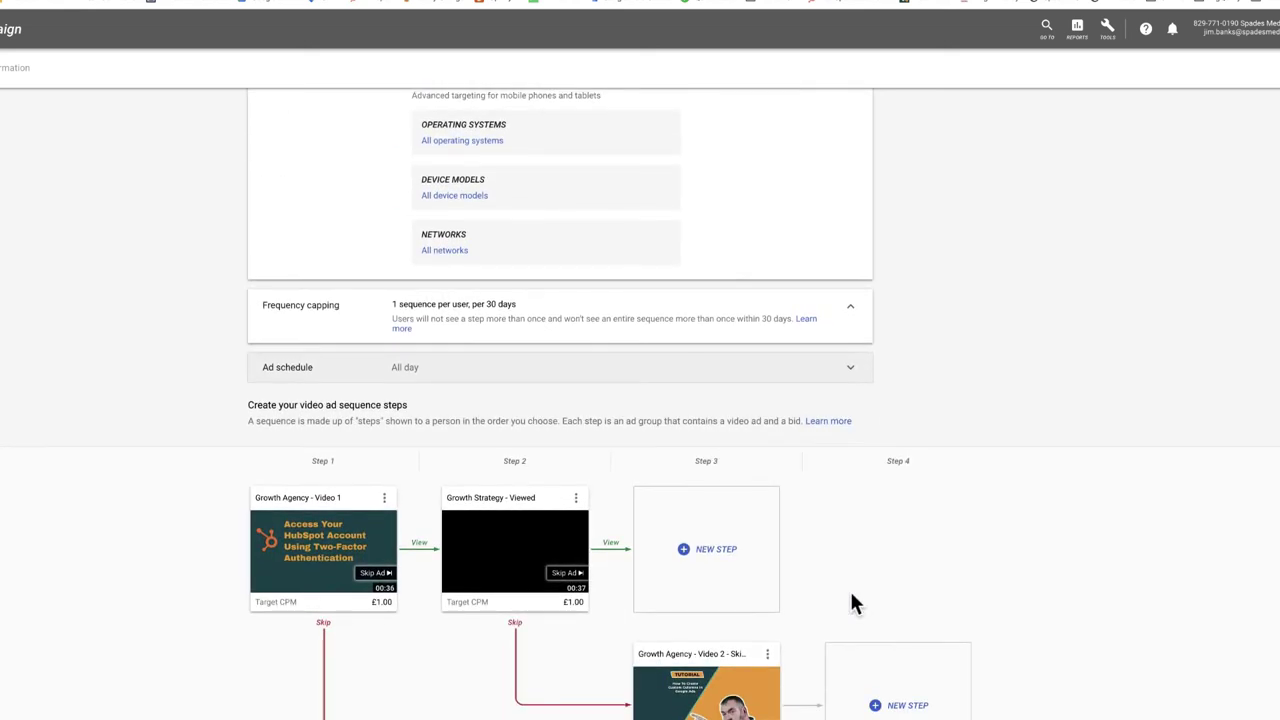
pyautogui.scroll(-3, 852, 600)
pyautogui.scroll(-2, 852, 601)
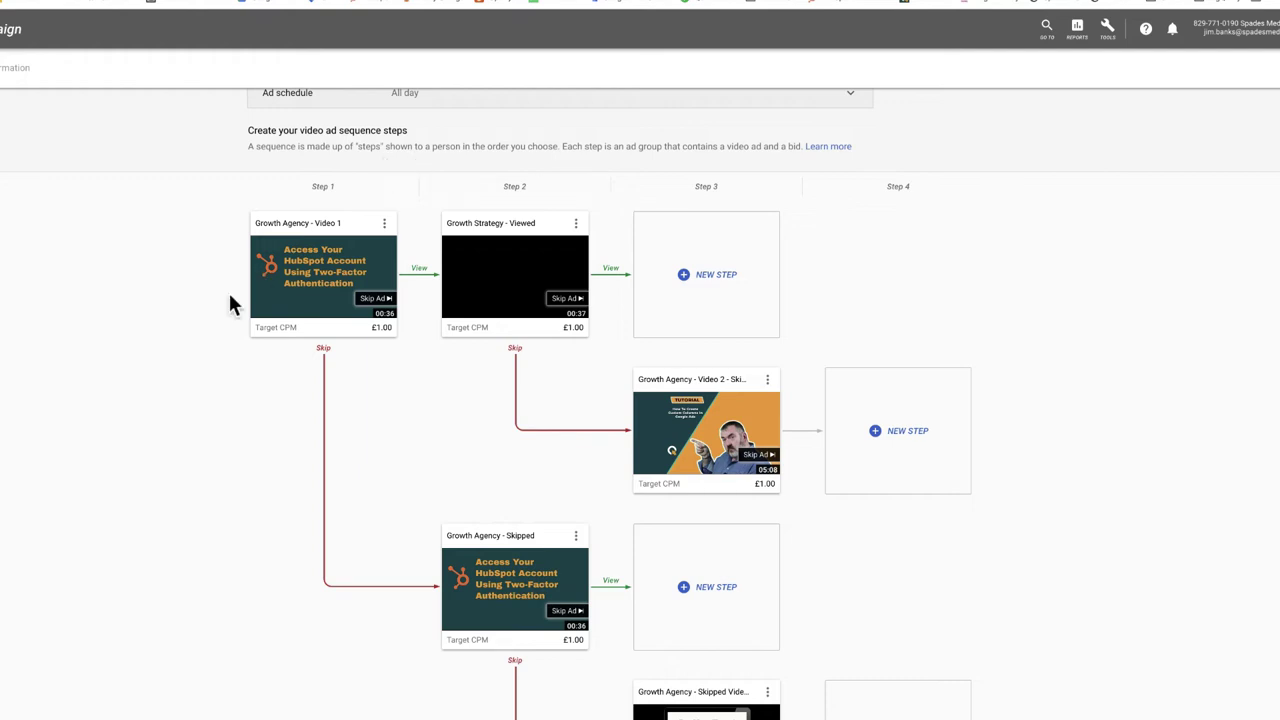
pyautogui.moveTo(318, 272)
pyautogui.moveTo(358, 288)
pyautogui.moveTo(503, 607)
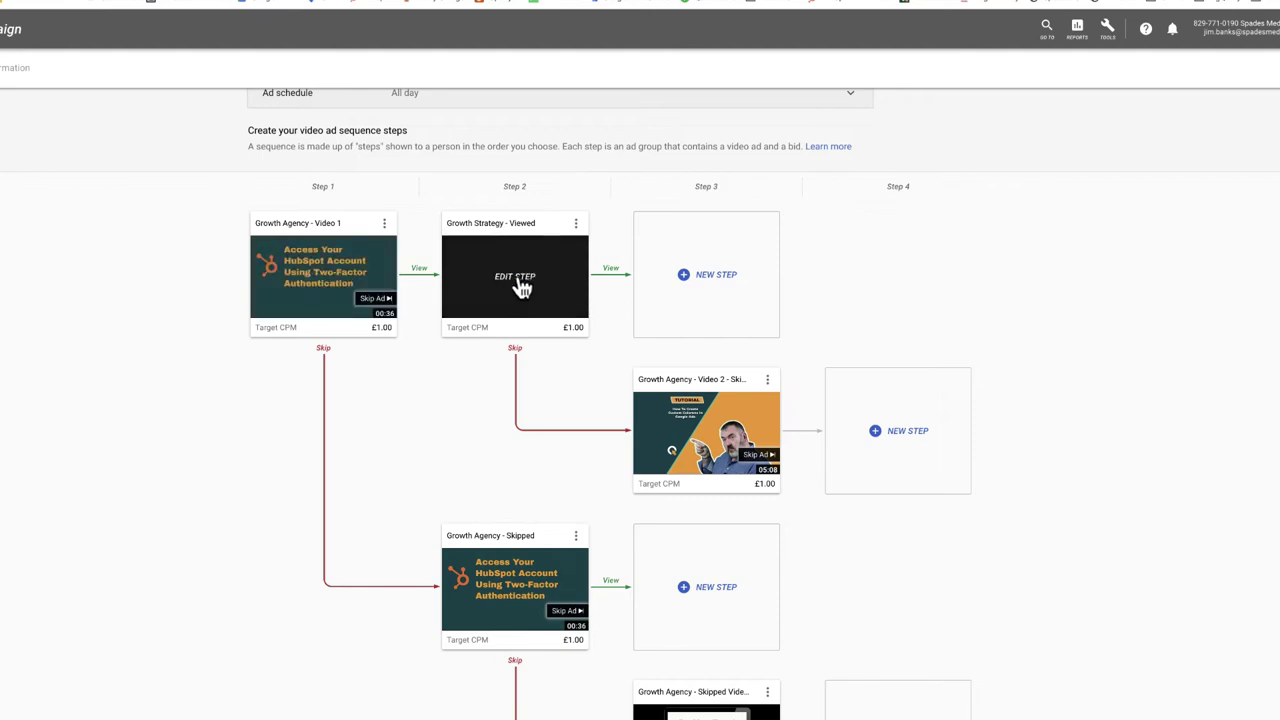
# - Open the Growth Agency - Video 1 sequence step for editing and review its bid, video, URLs and ad format explanations
pyautogui.click(327, 287)
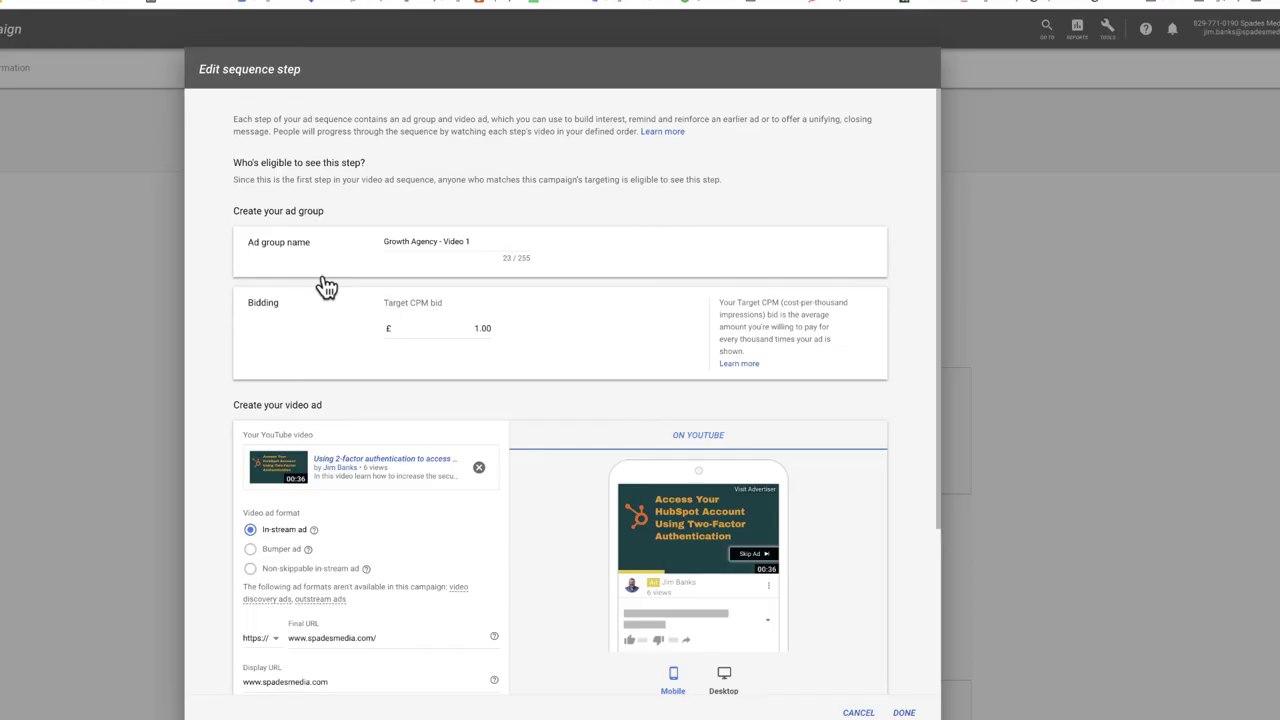
pyautogui.scroll(-2, 571, 394)
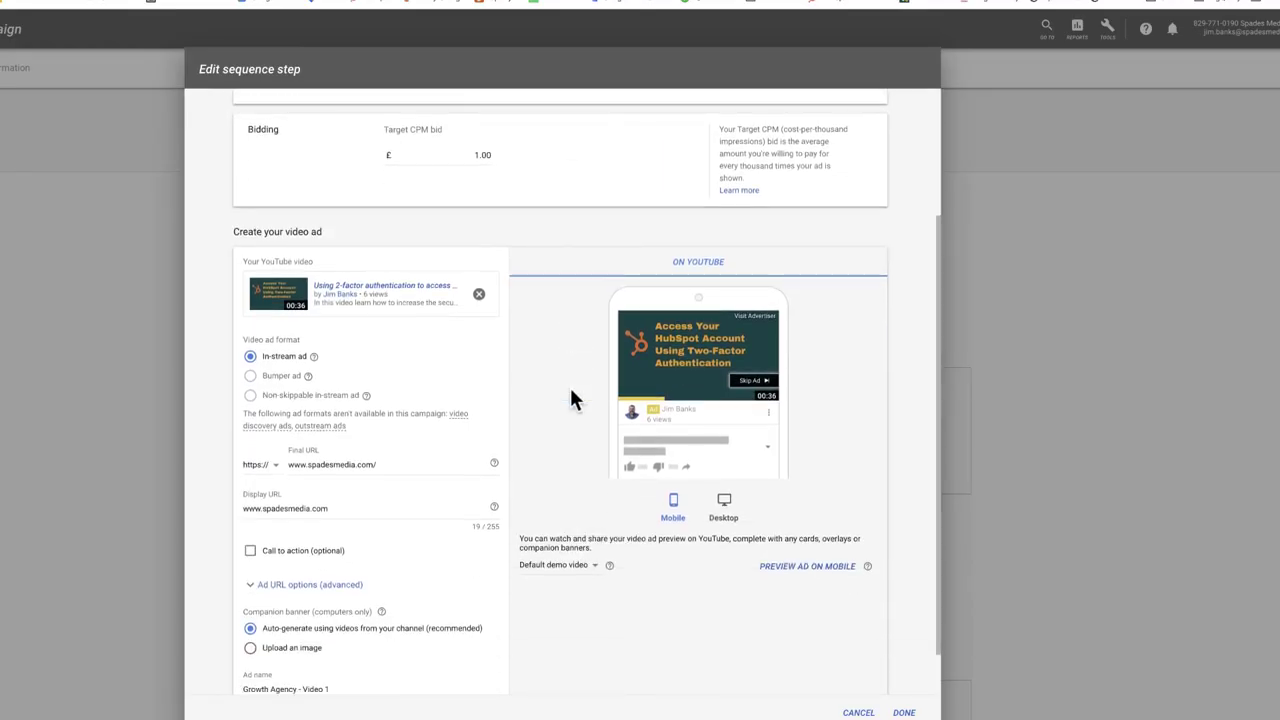
pyautogui.scroll(-1, 571, 398)
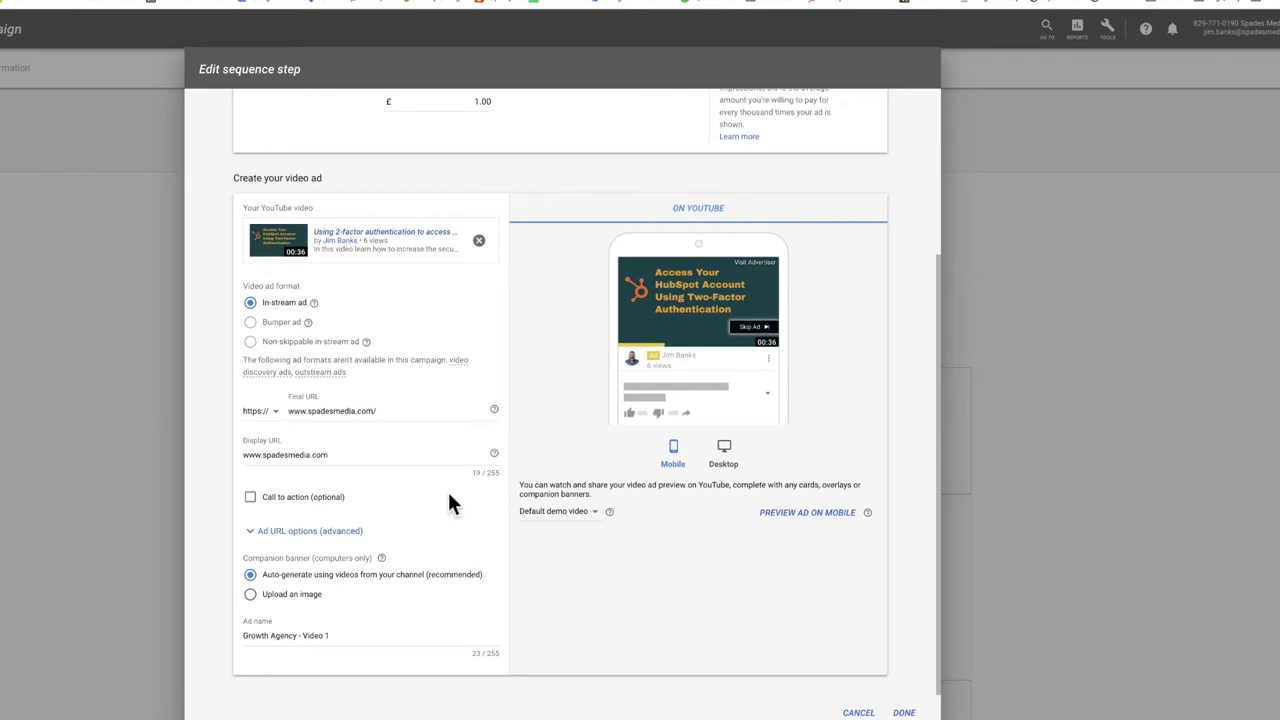
pyautogui.scroll(2, 448, 503)
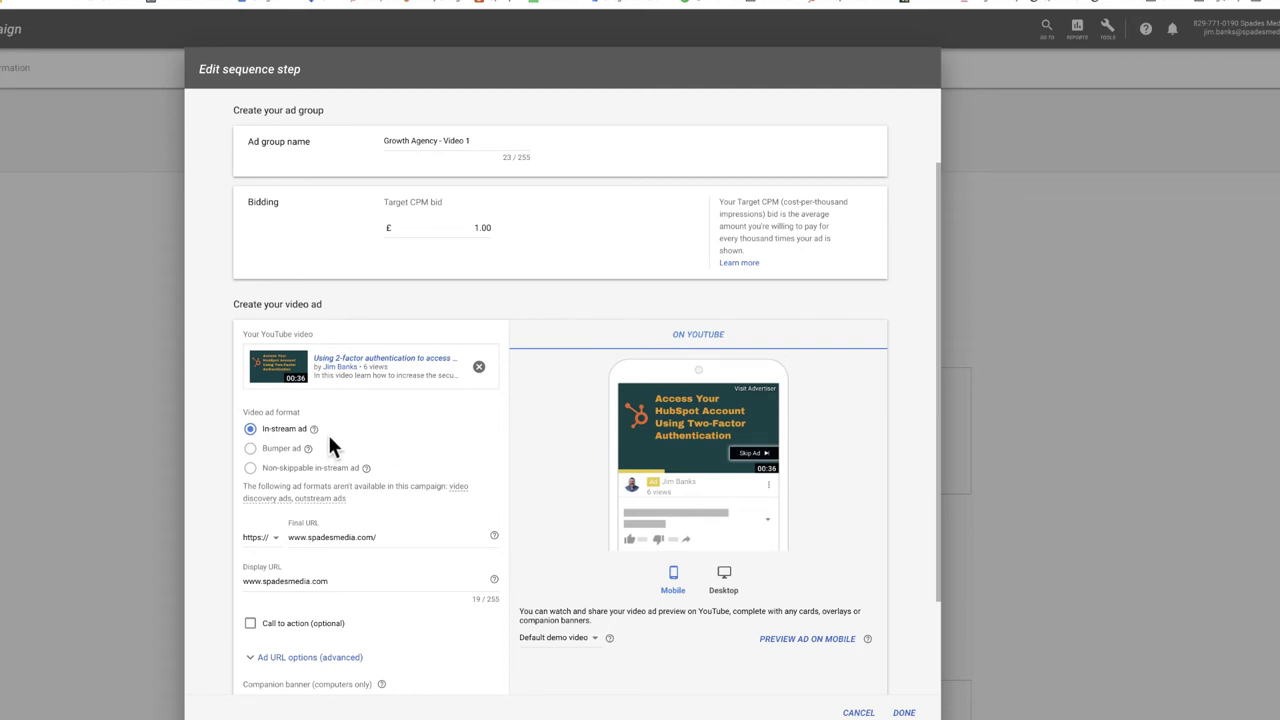
pyautogui.moveTo(314, 429)
pyautogui.moveTo(310, 452)
pyautogui.moveTo(367, 468)
# - Enable the optional call to action on the Video 1 ad with the text "Learn More"
pyautogui.click(251, 624)
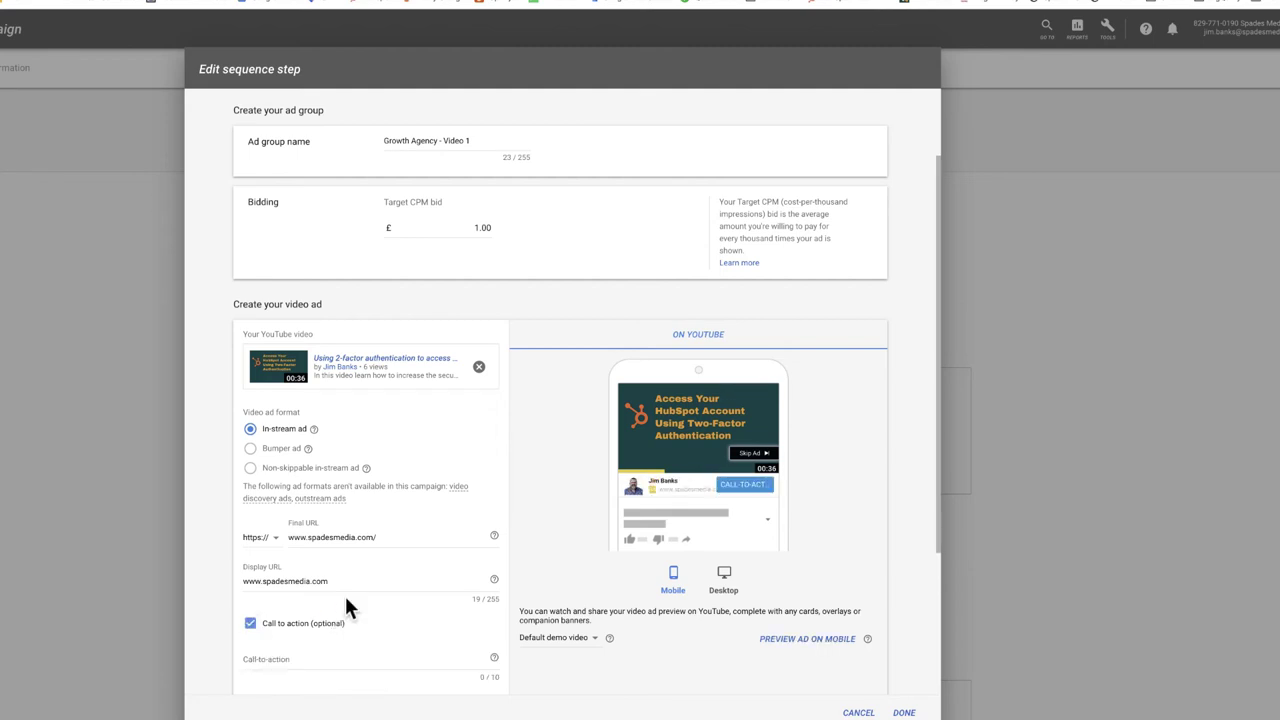
pyautogui.scroll(-1, 344, 593)
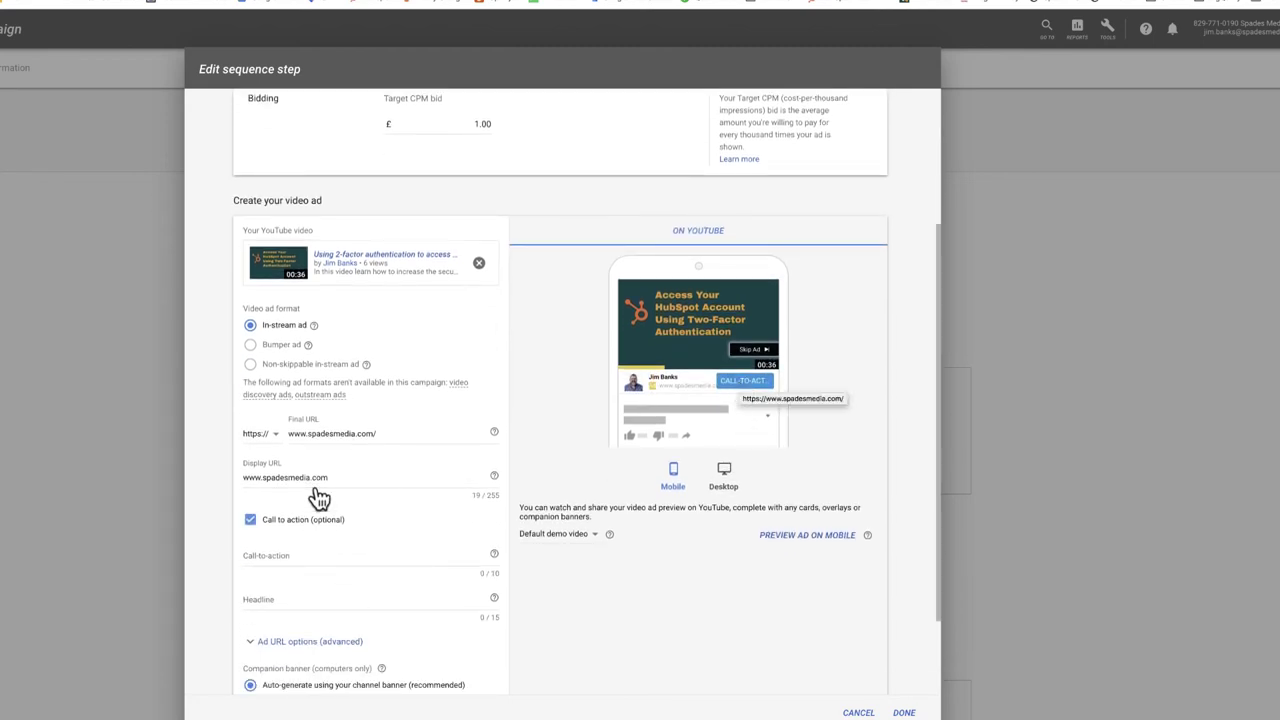
pyautogui.click(258, 558)
pyautogui.write('Learn More')
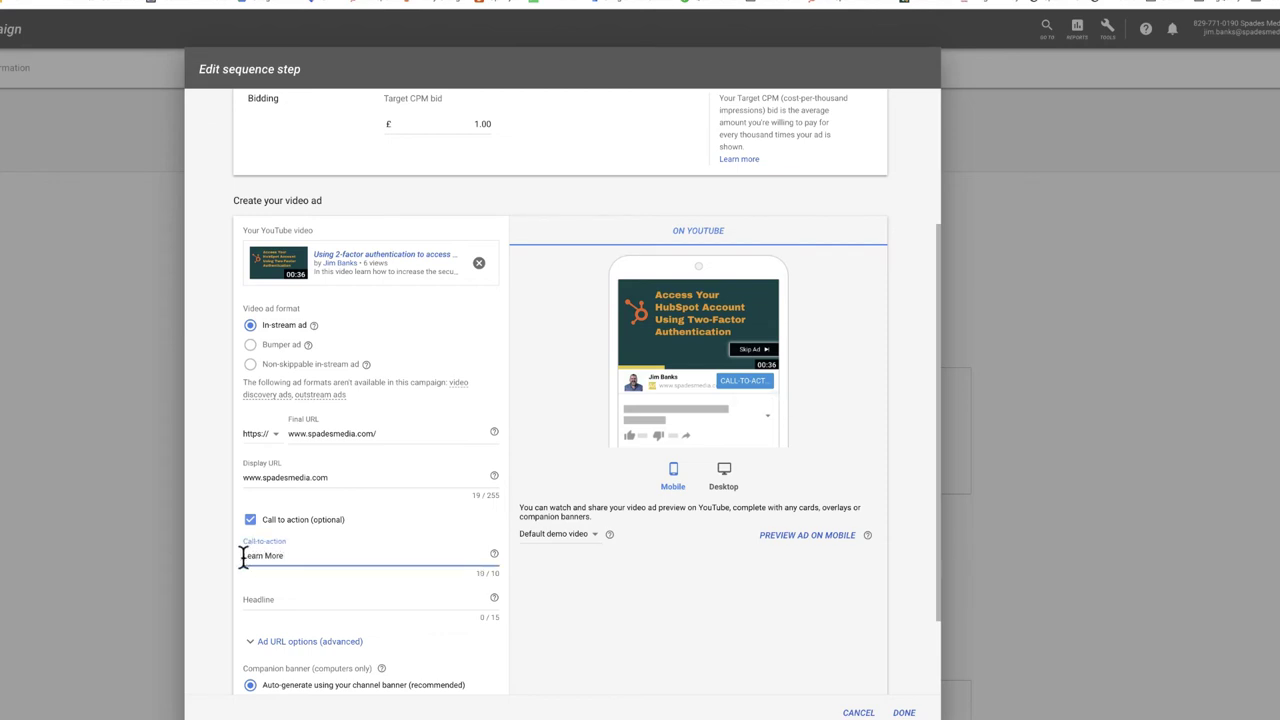
pyautogui.click(330, 580)
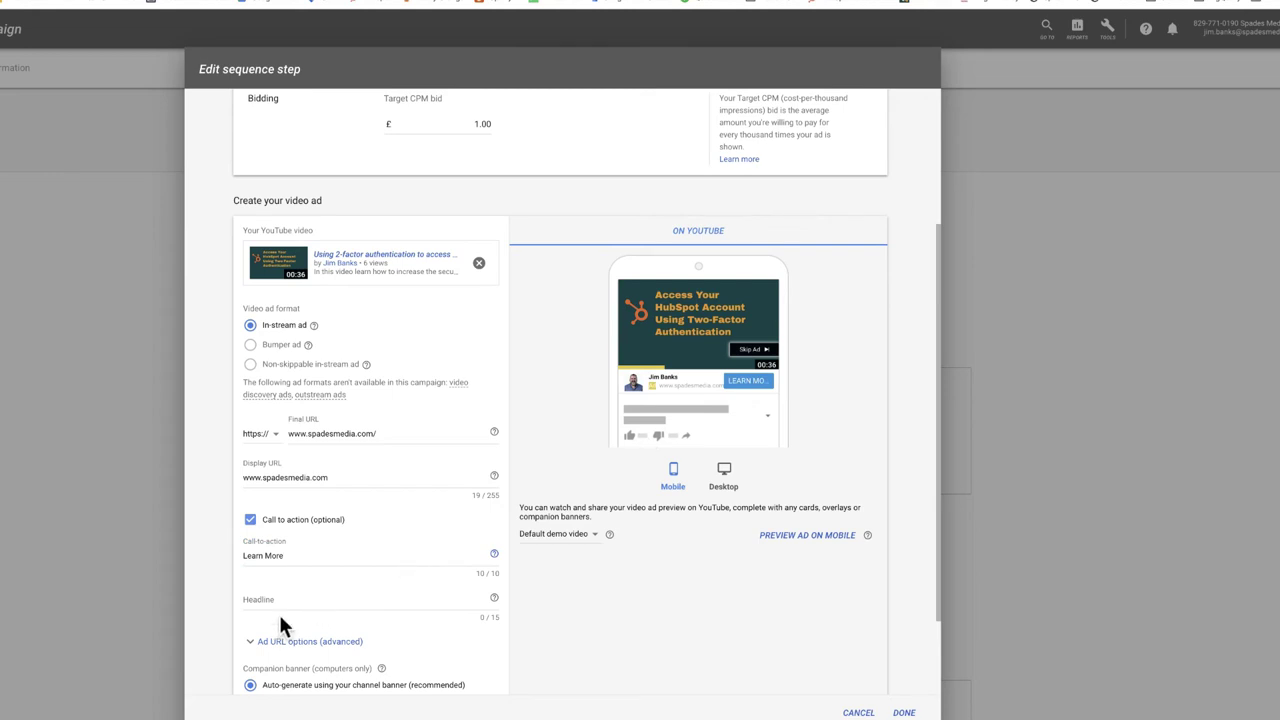
# - Set the headline of the Video 1 ad's call to action to "Growth Agency"
pyautogui.click(254, 601)
pyautogui.write('Growth Agency He')
pyautogui.press('BackSpace')
pyautogui.press('BackSpace')
pyautogui.press('BackSpace')
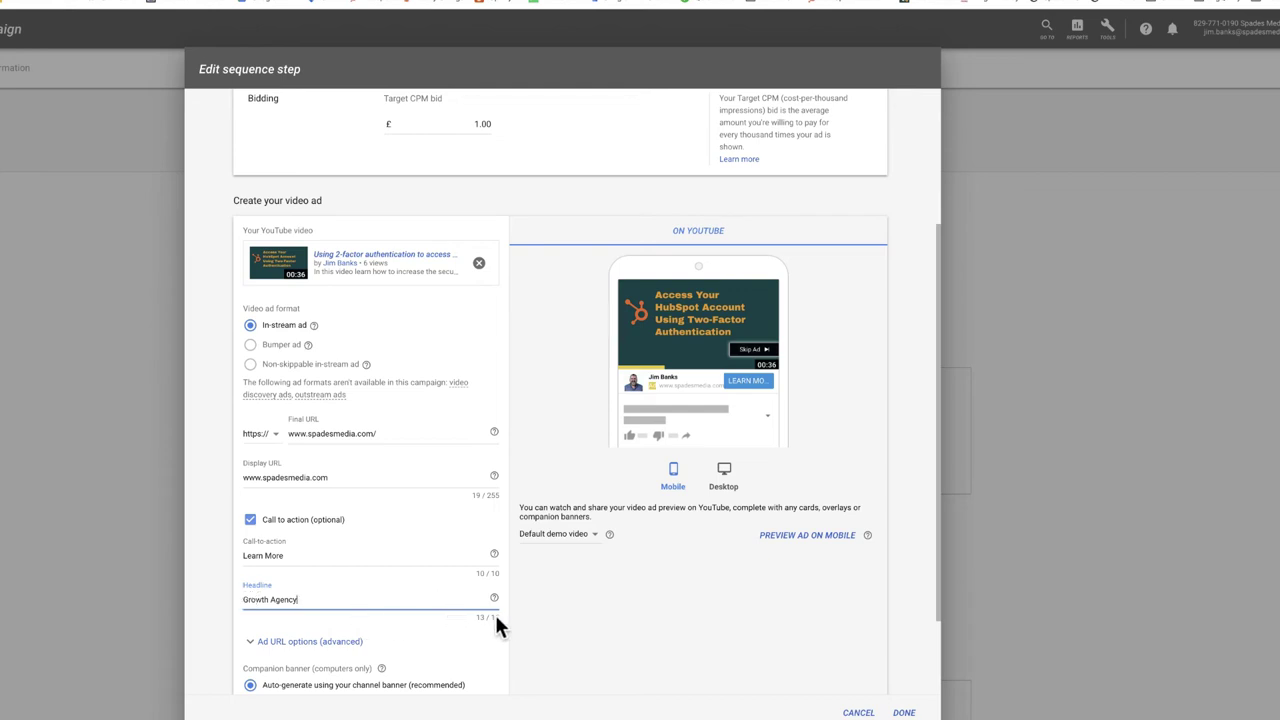
pyautogui.press('Tab')
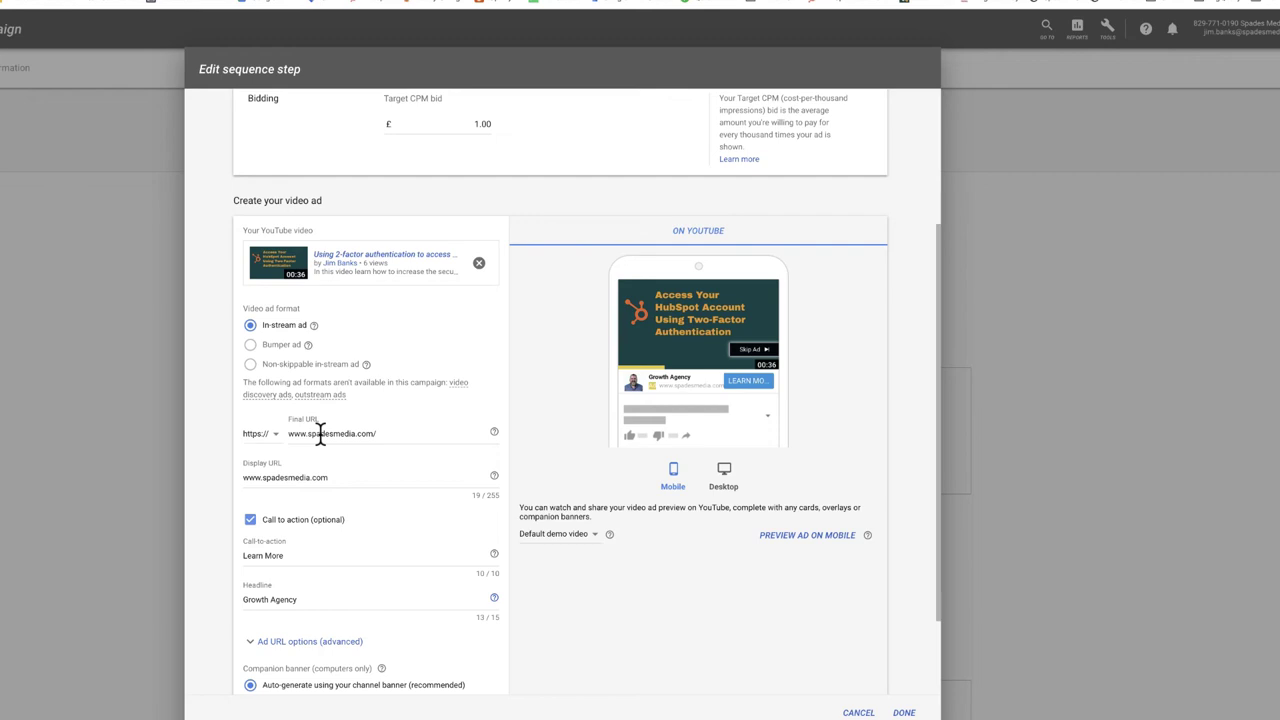
# - Check the companion banner and advanced ad URL options, and save the edits to the first sequence step
pyautogui.scroll(-1, 380, 450)
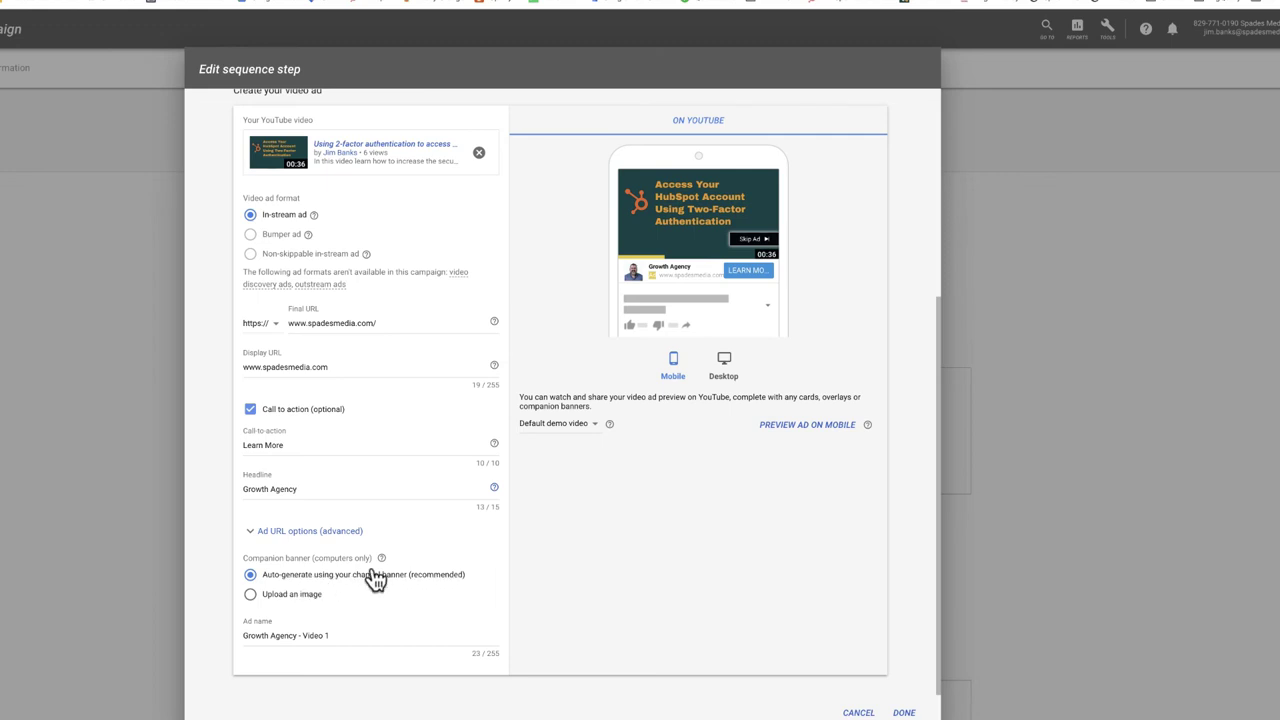
pyautogui.moveTo(385, 568)
pyautogui.click(288, 536)
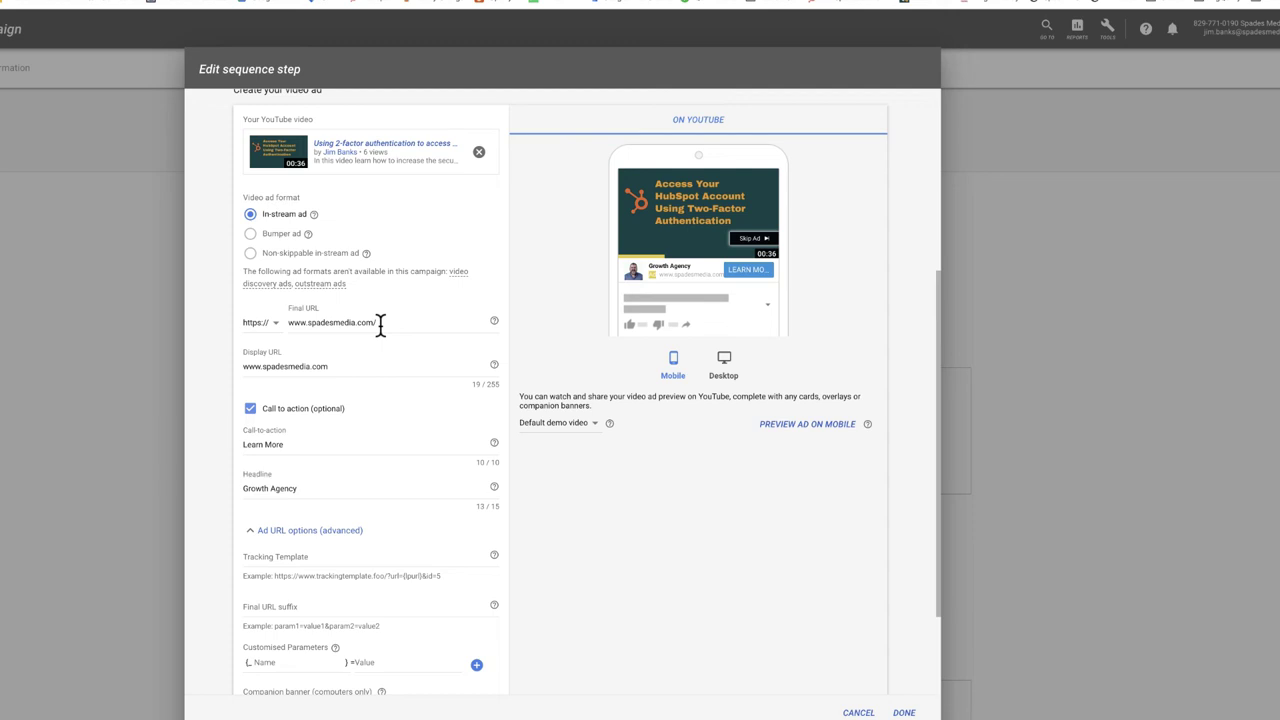
pyautogui.click(903, 713)
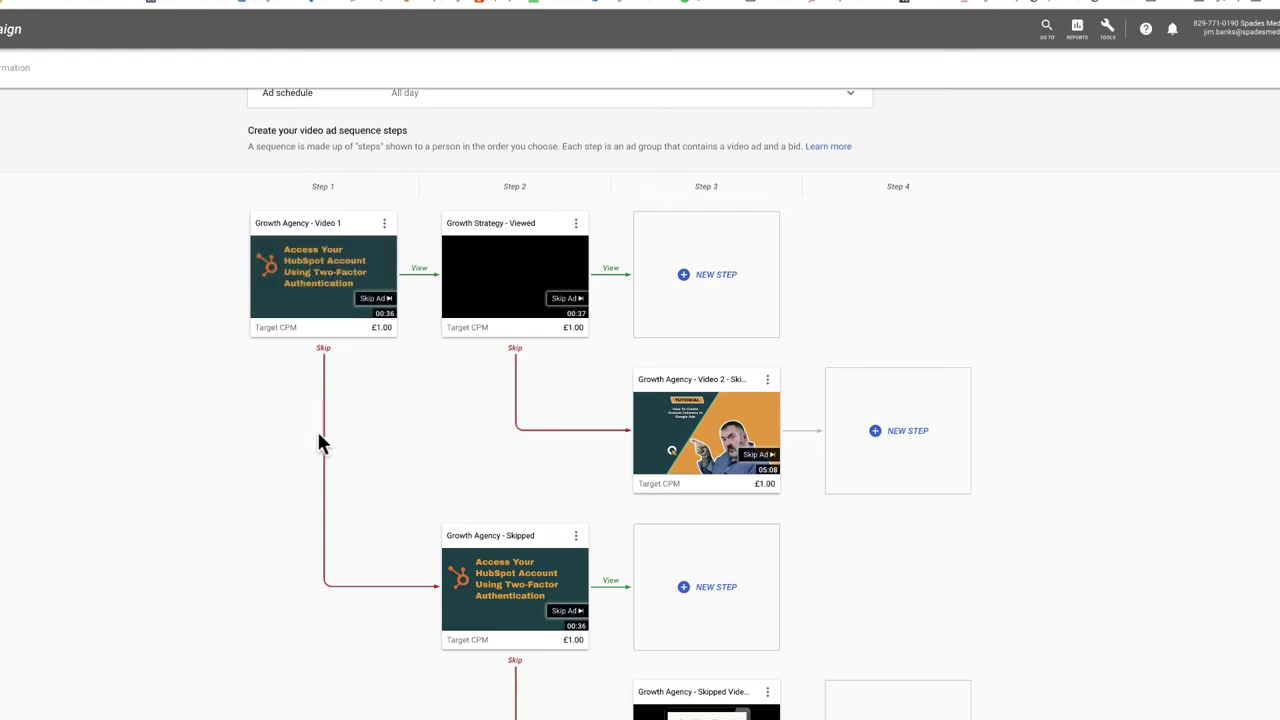
# - View the available actions for the Growth Agency - Skipped step without choosing one
pyautogui.moveTo(522, 605)
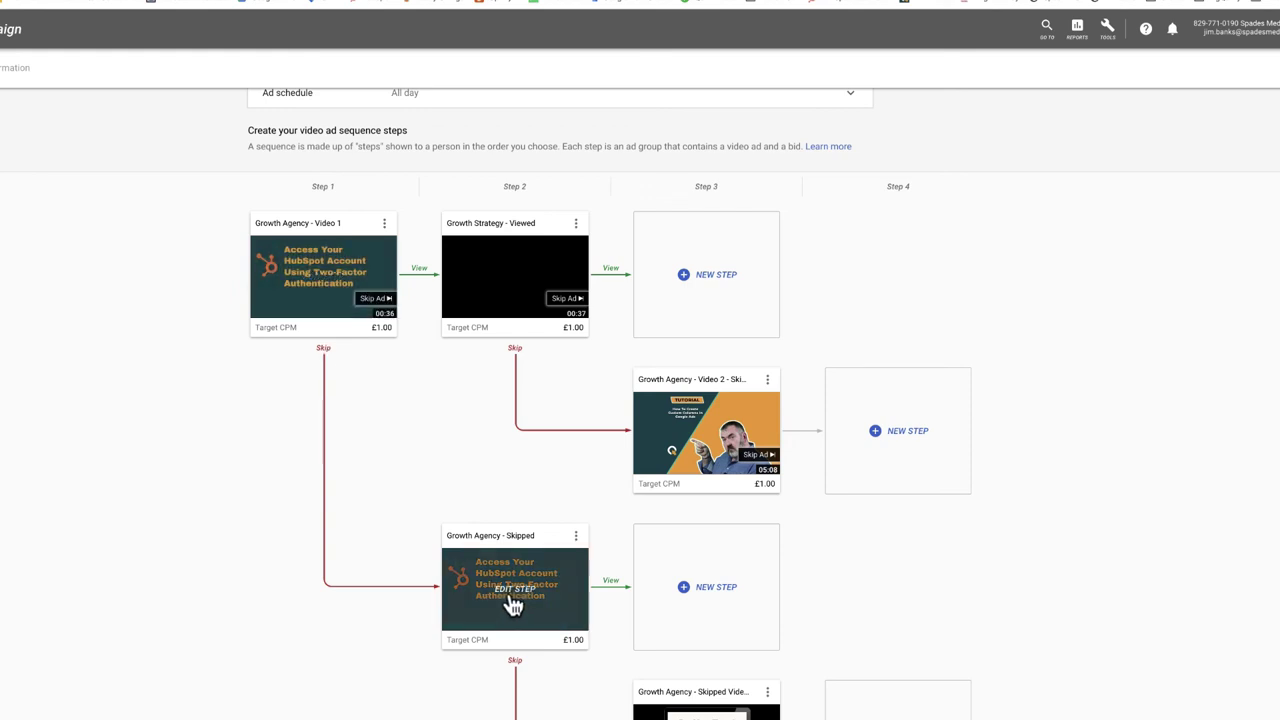
pyautogui.click(576, 538)
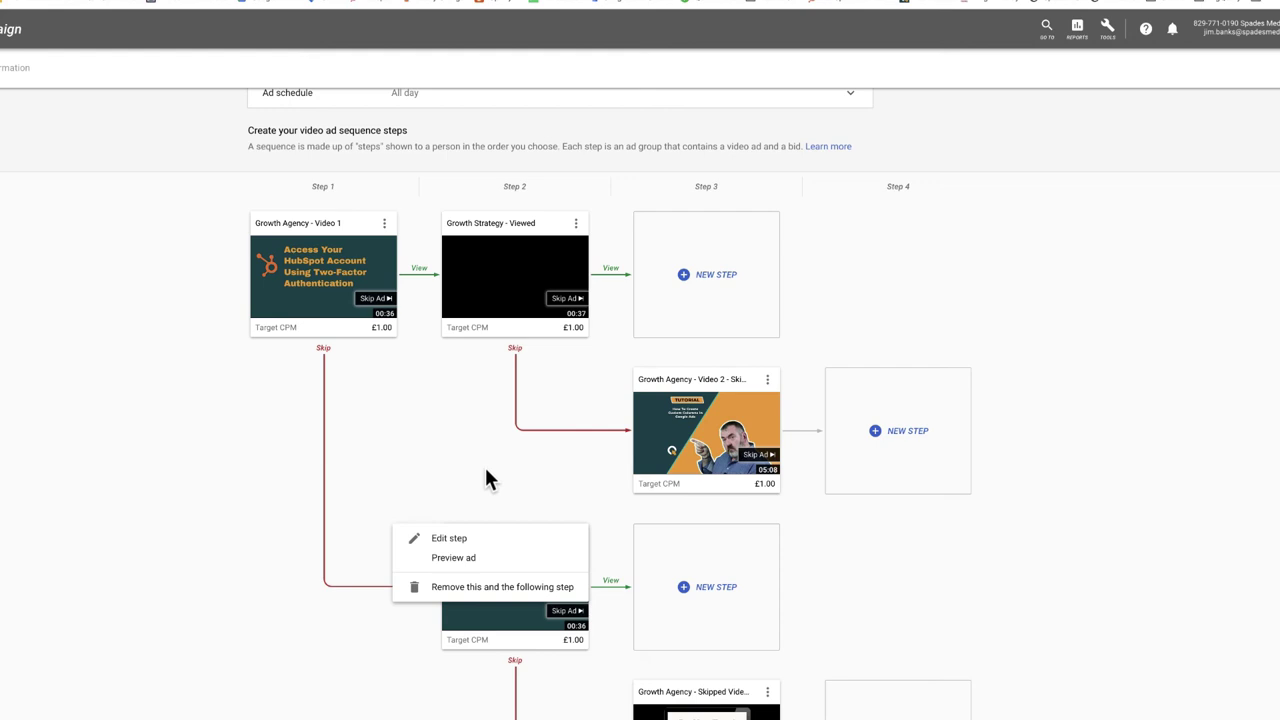
pyautogui.click(395, 655)
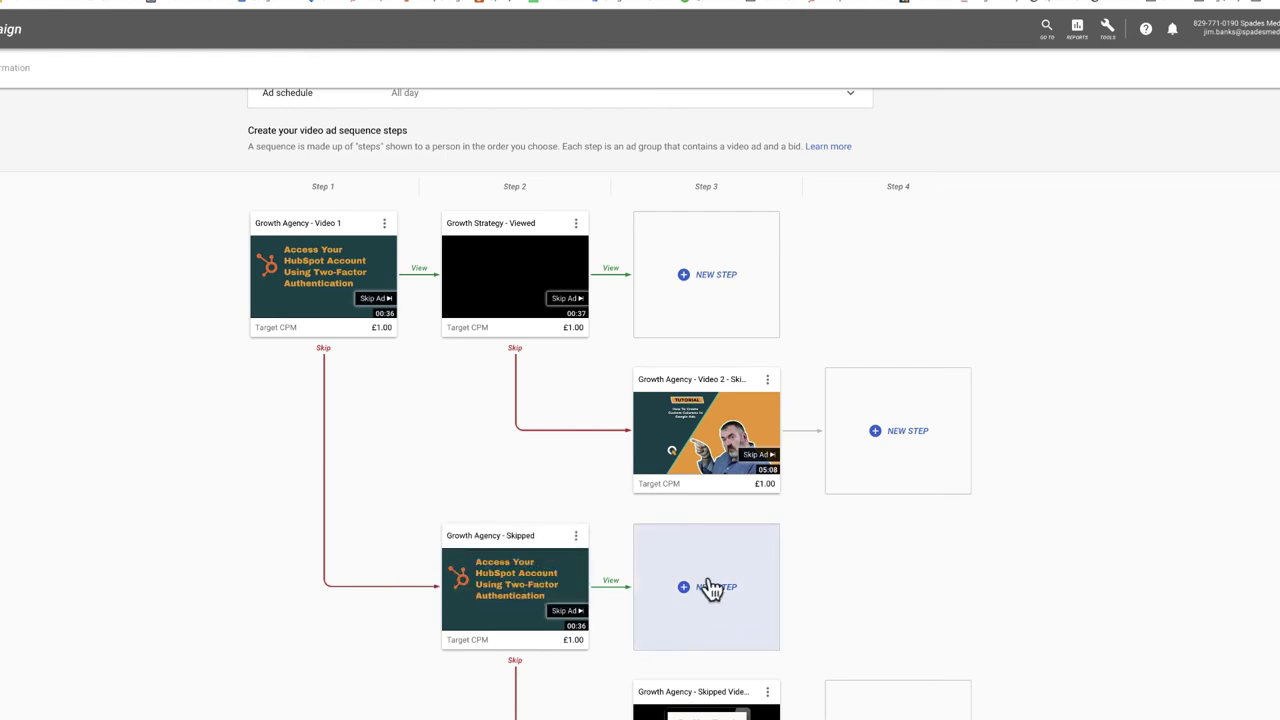
# - Review the rest of the sequence and the blank form for a new step after Growth Strategy - Viewed, without adding a step
pyautogui.scroll(-1, 705, 605)
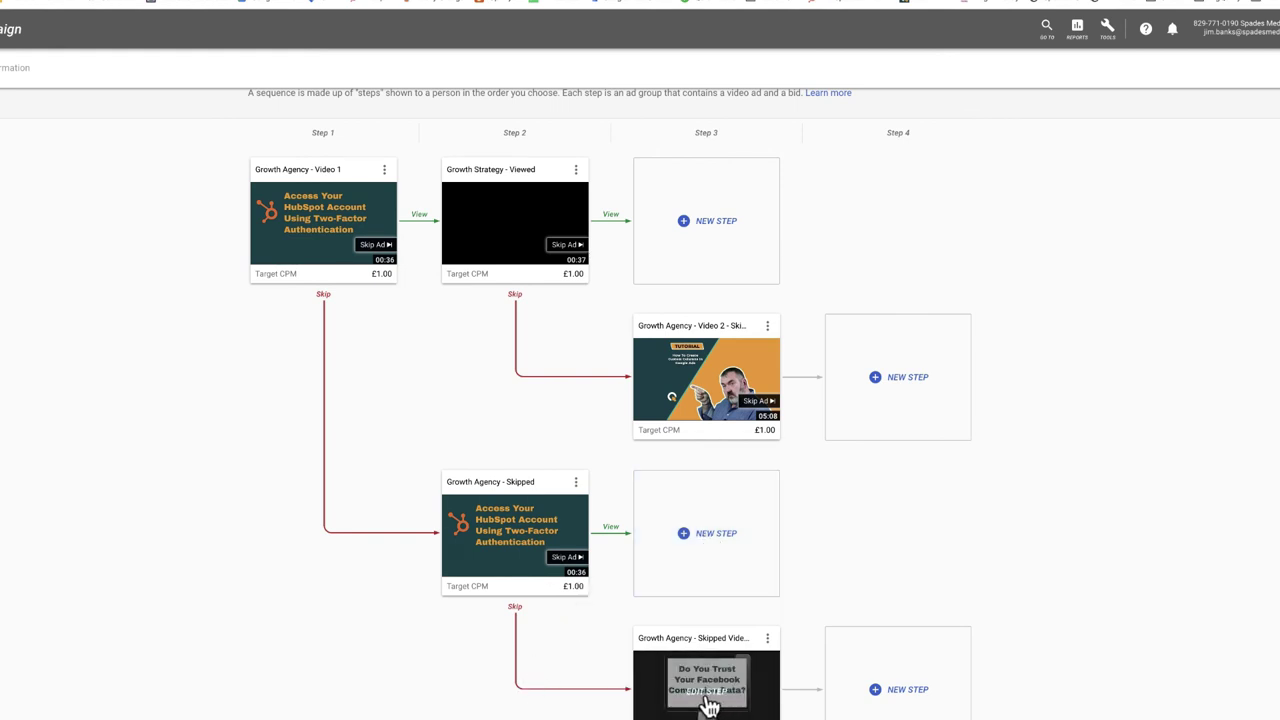
pyautogui.scroll(-2, 708, 706)
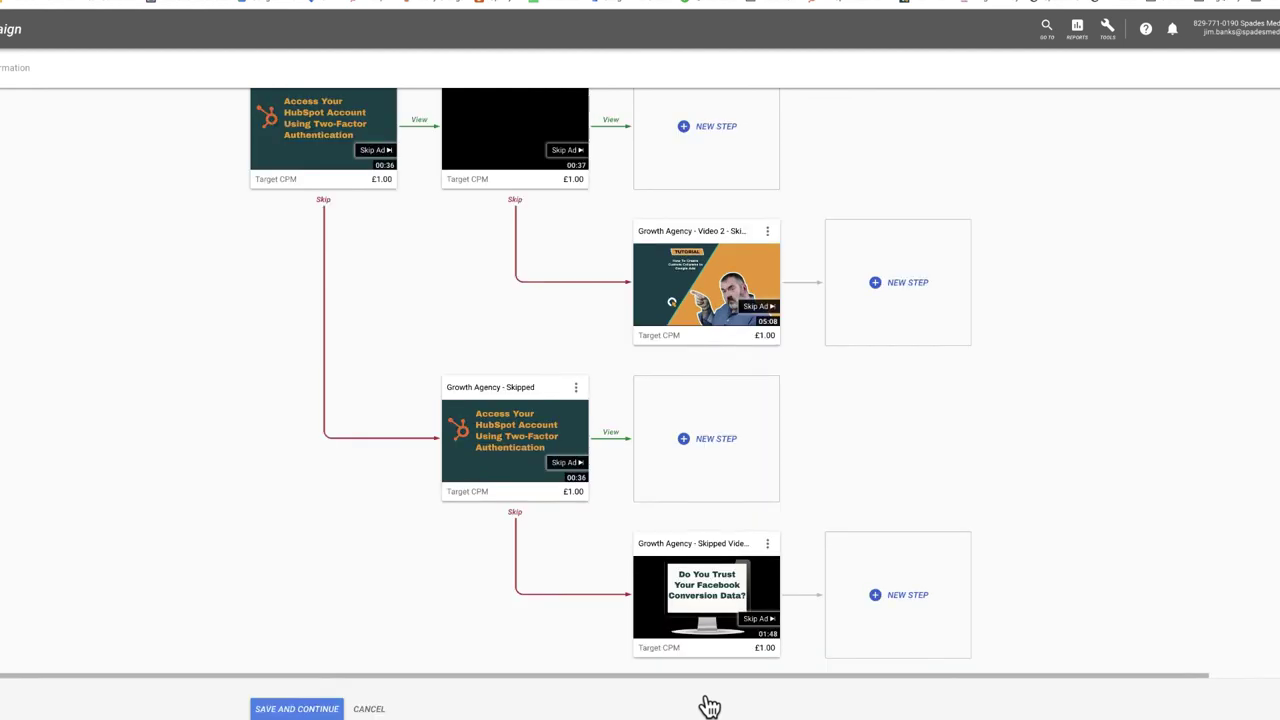
pyautogui.scroll(3, 706, 705)
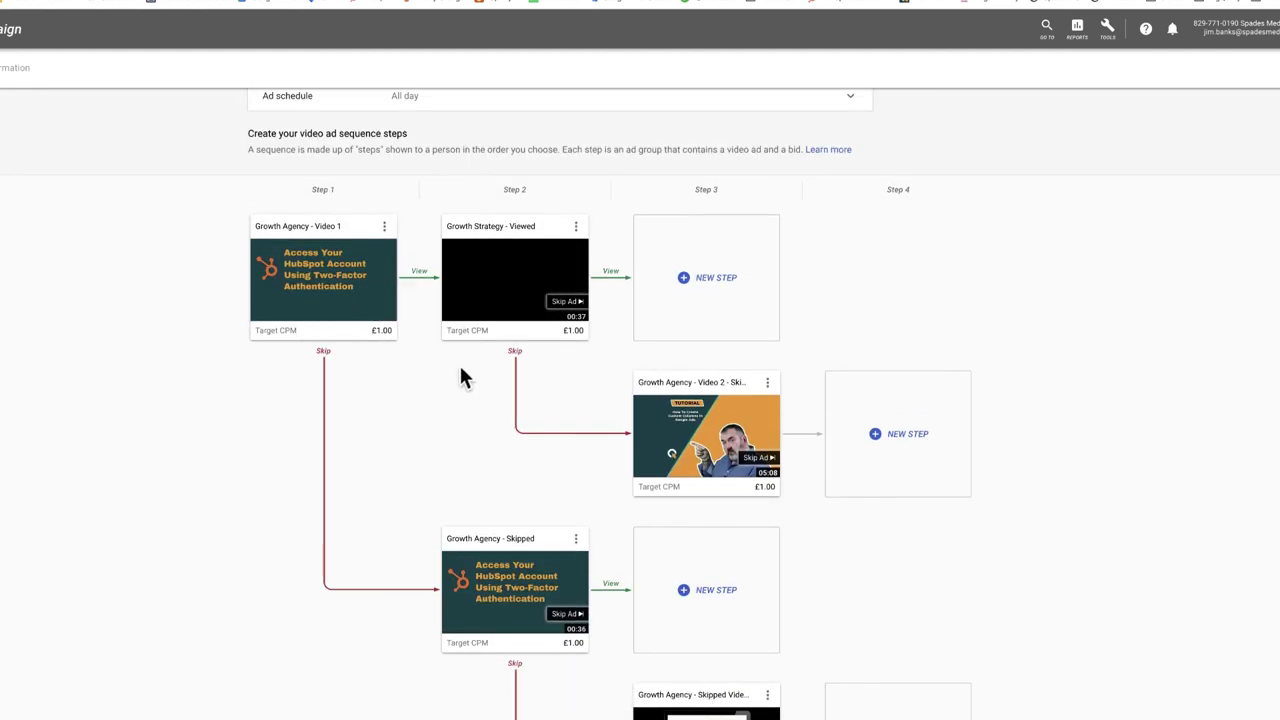
pyautogui.moveTo(518, 303)
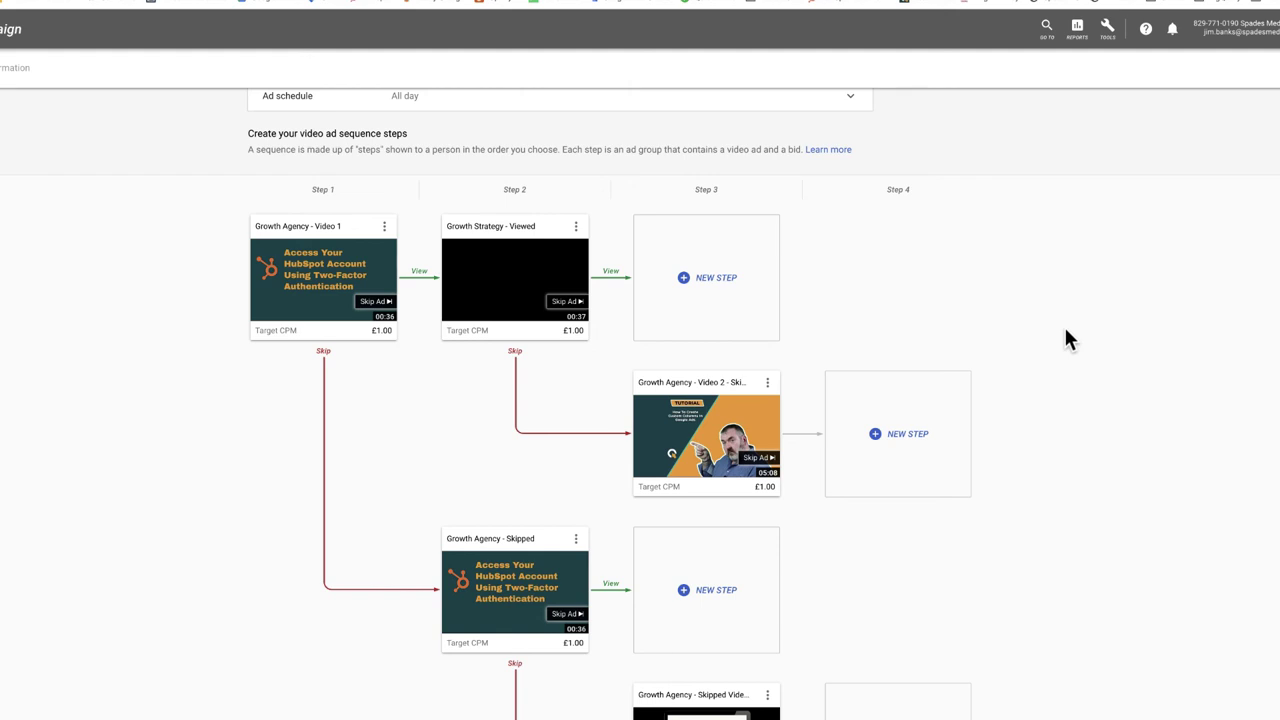
pyautogui.click(714, 289)
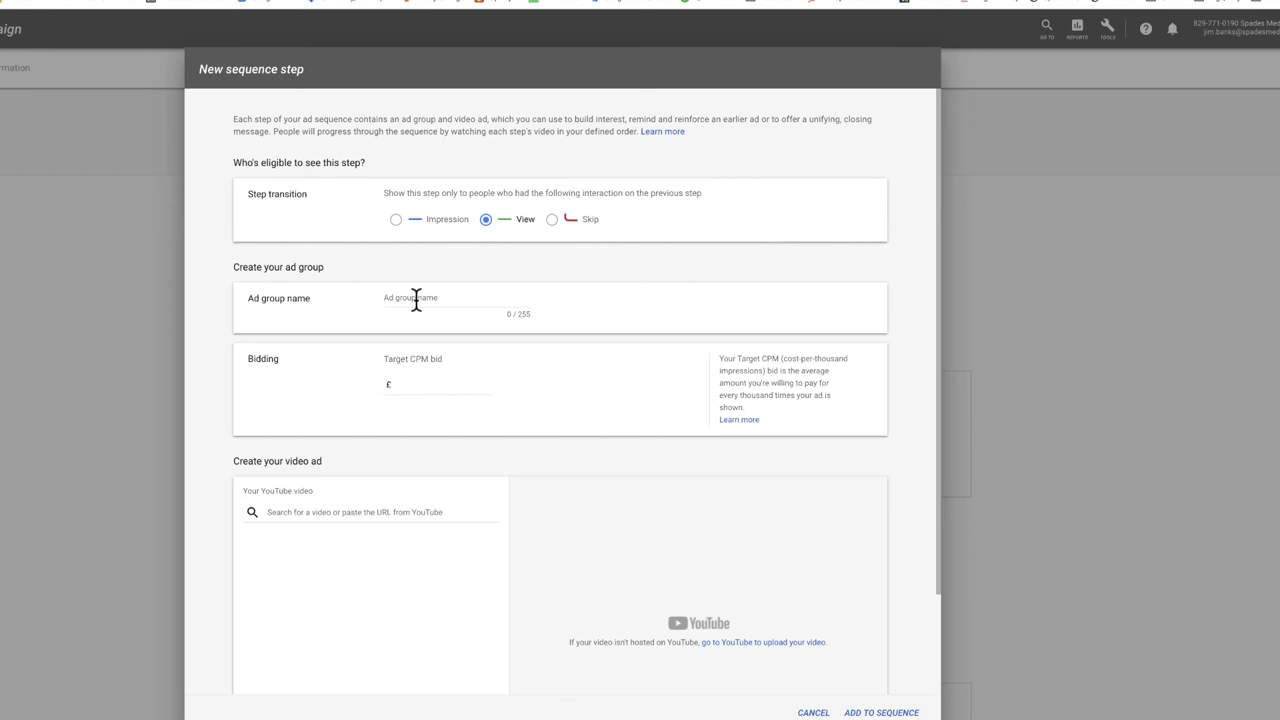
pyautogui.click(813, 712)
# - Change the step transition of Growth Agency - Video 2 - Skipped to Impression and save the step
pyautogui.moveTo(704, 449)
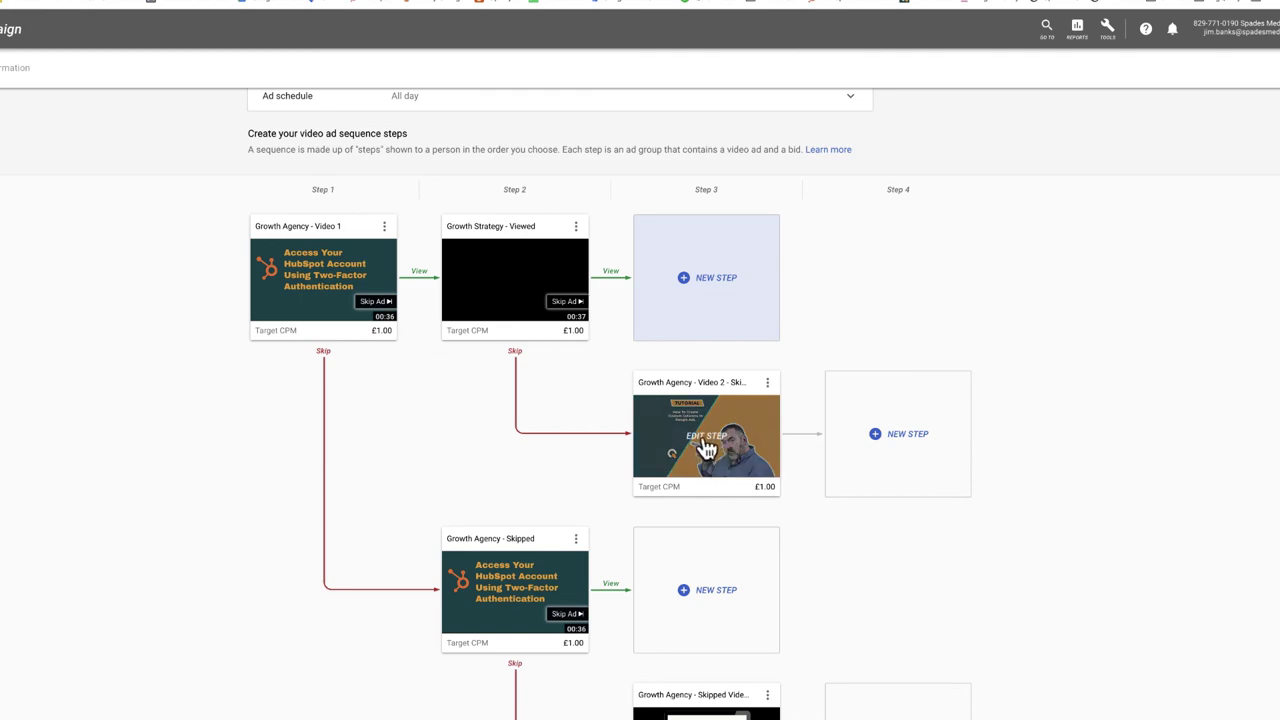
pyautogui.click(706, 445)
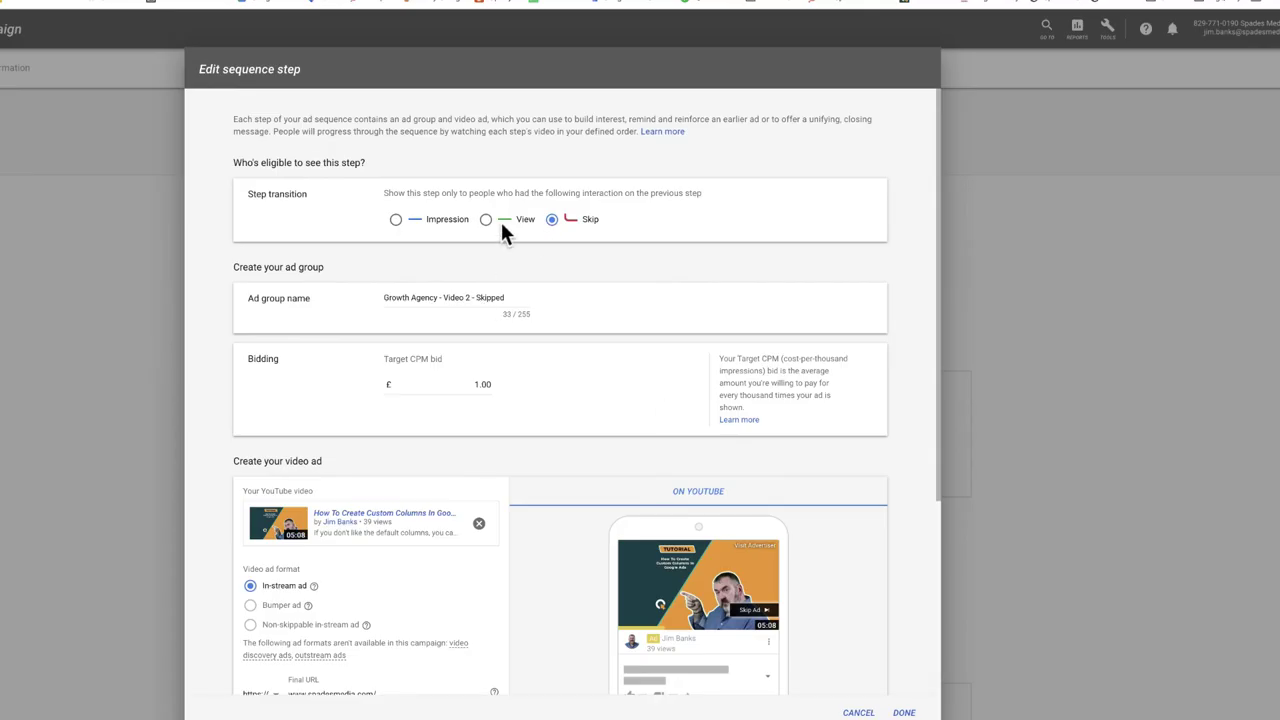
pyautogui.click(396, 219)
pyautogui.scroll(-3, 677, 416)
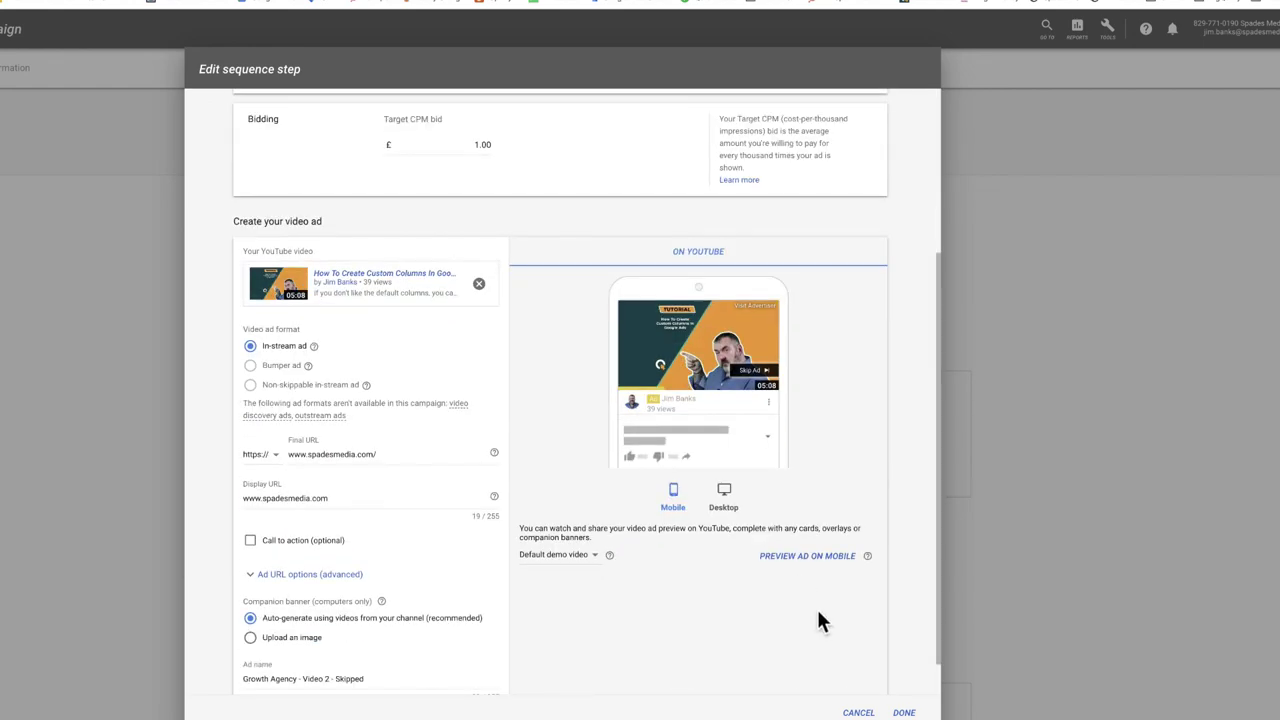
pyautogui.click(904, 712)
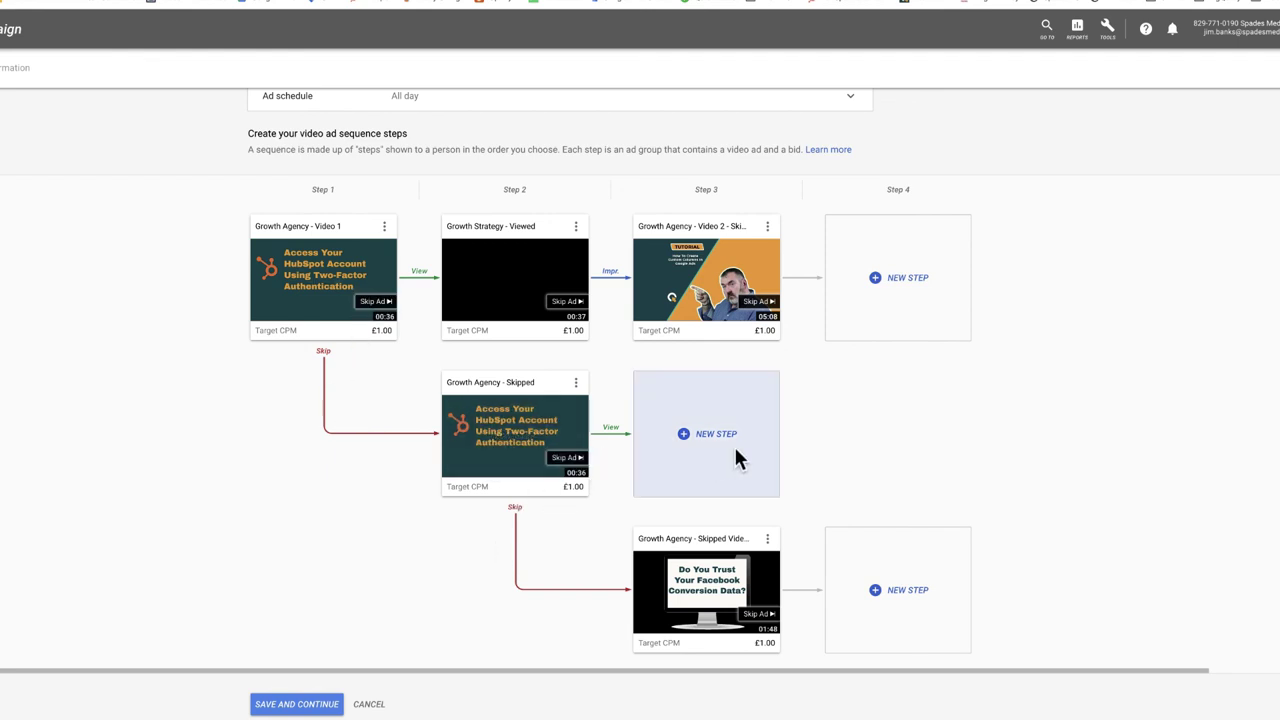
# - Examine the new sequence step forms on the Growth Agency - Skipped branch, including the View and Skip transitions, without adding any step
pyautogui.click(702, 440)
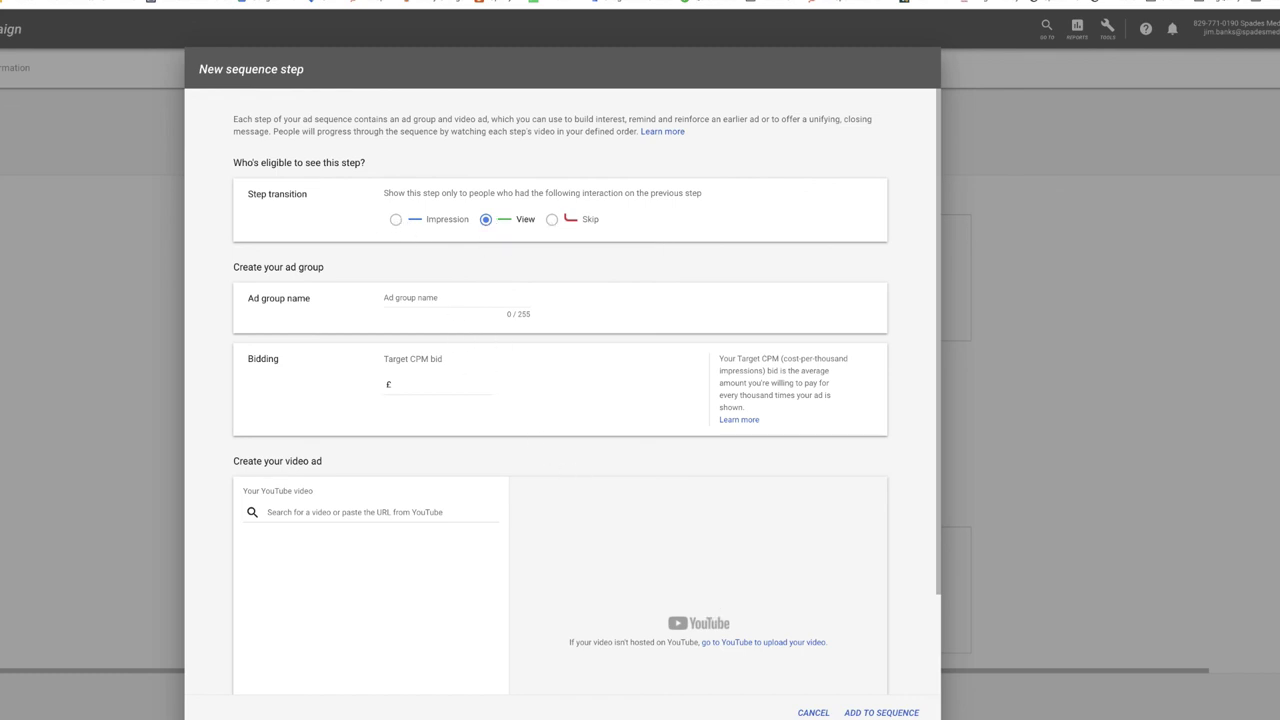
pyautogui.click(813, 712)
pyautogui.scroll(-1, 702, 418)
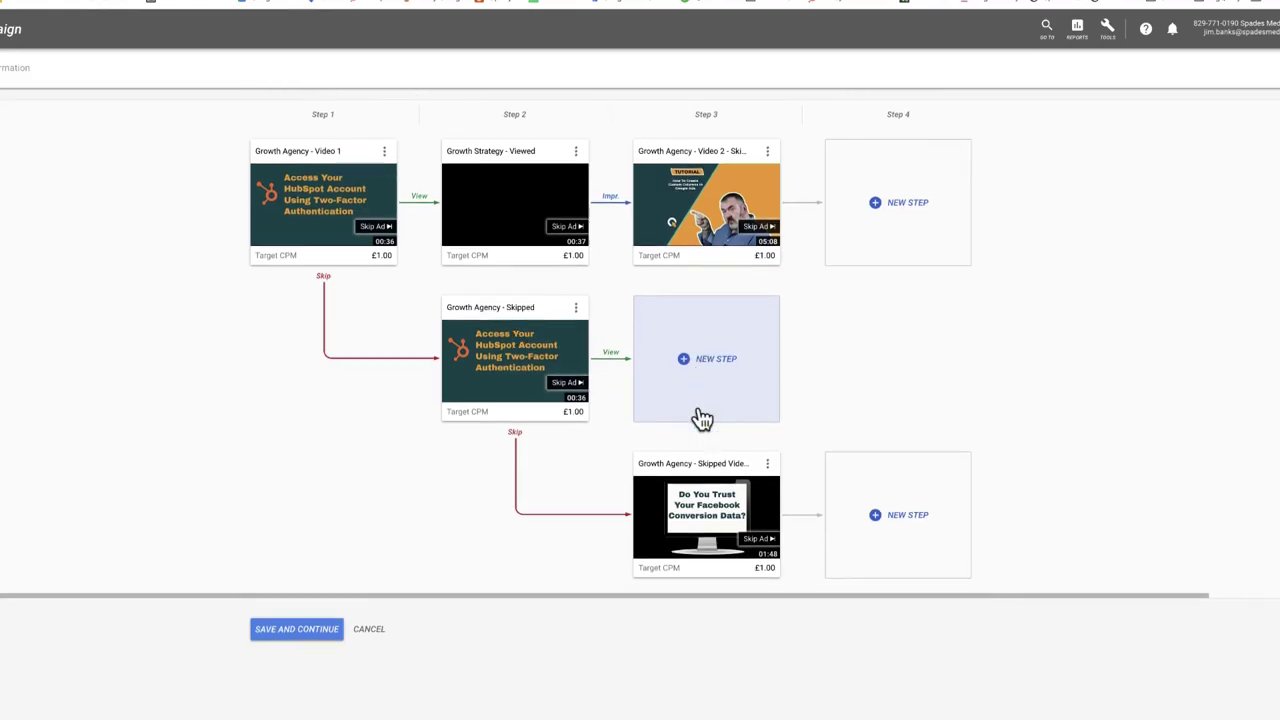
pyautogui.scroll(-1, 702, 418)
pyautogui.click(903, 509)
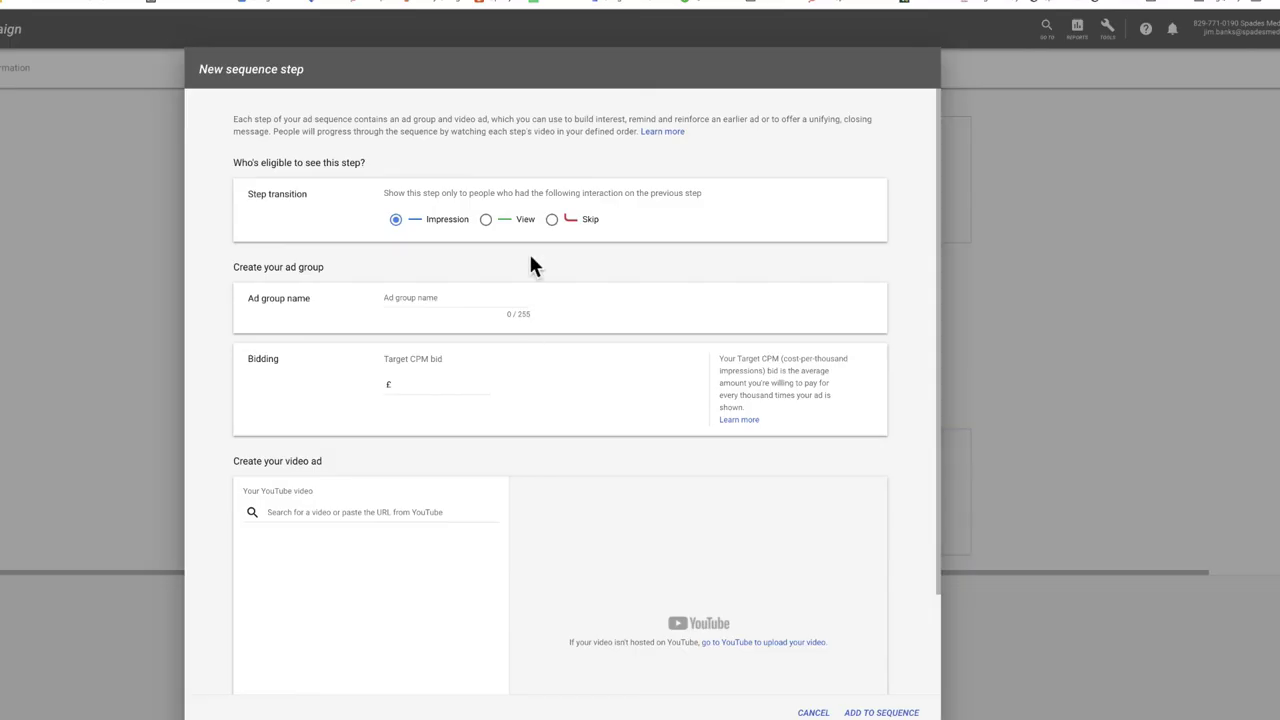
pyautogui.click(486, 220)
pyautogui.click(552, 220)
pyautogui.click(394, 297)
pyautogui.click(812, 711)
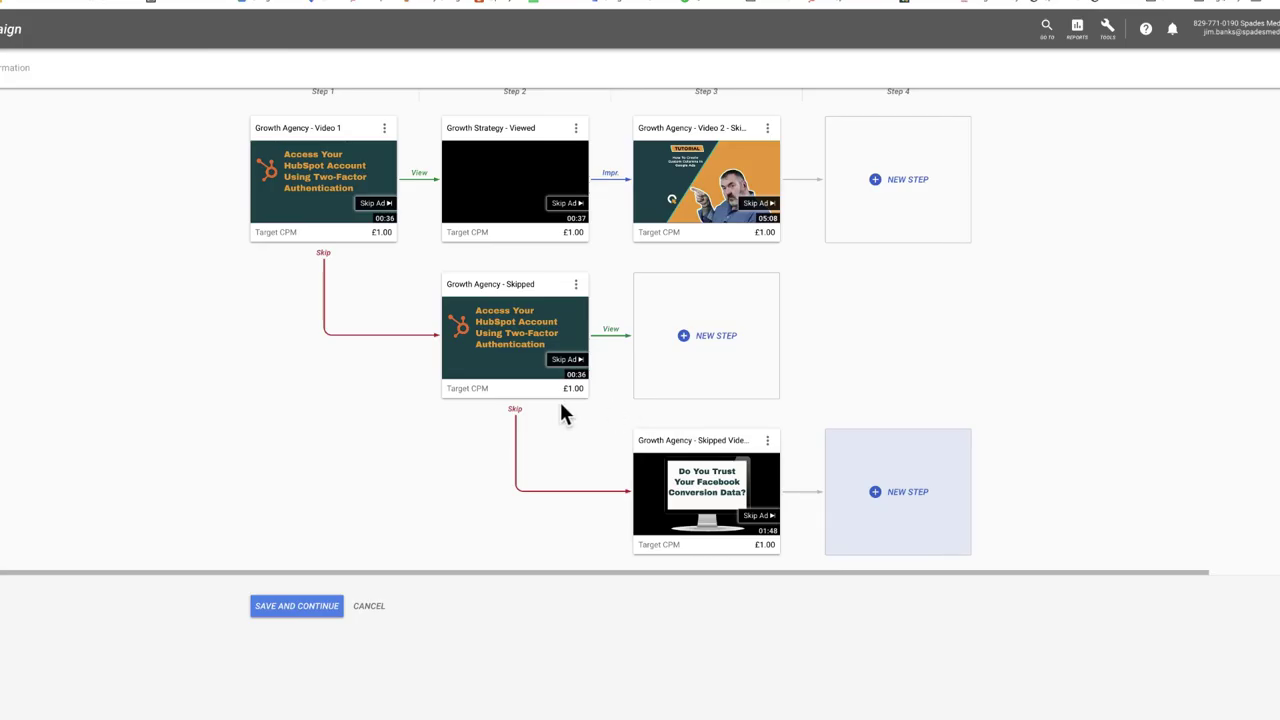
pyautogui.scroll(2, 680, 325)
pyautogui.scroll(1, 686, 317)
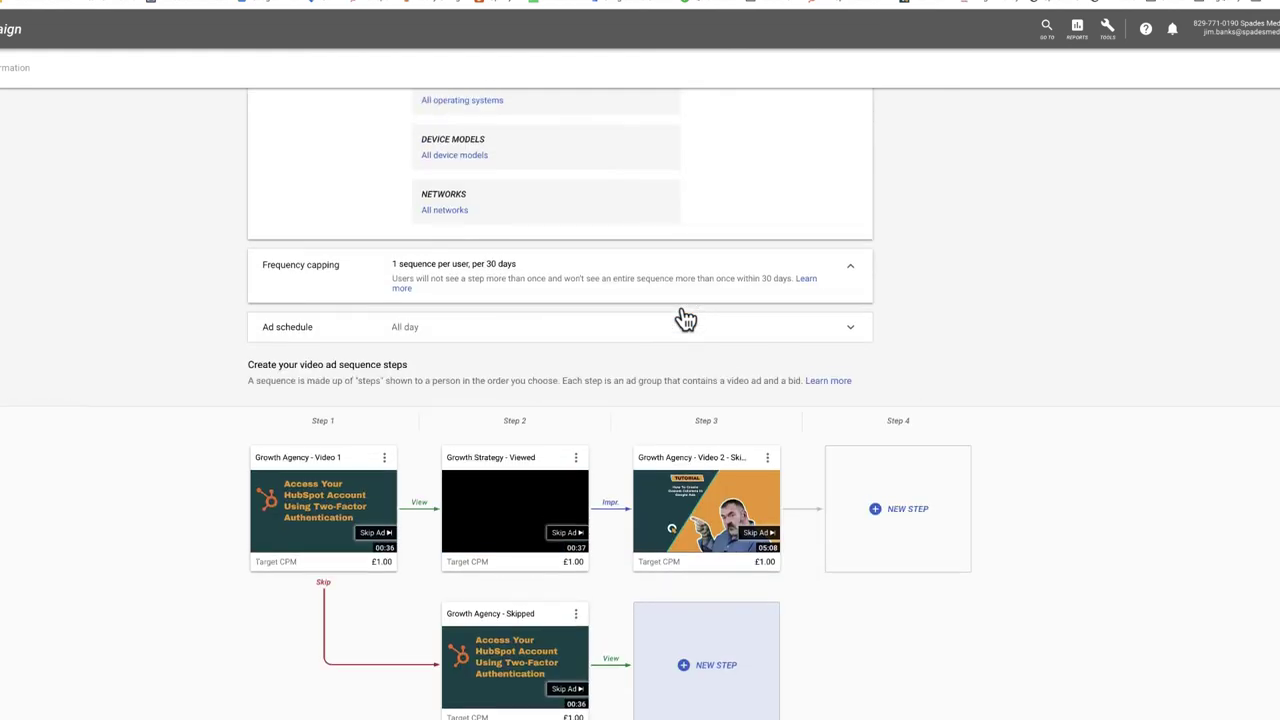